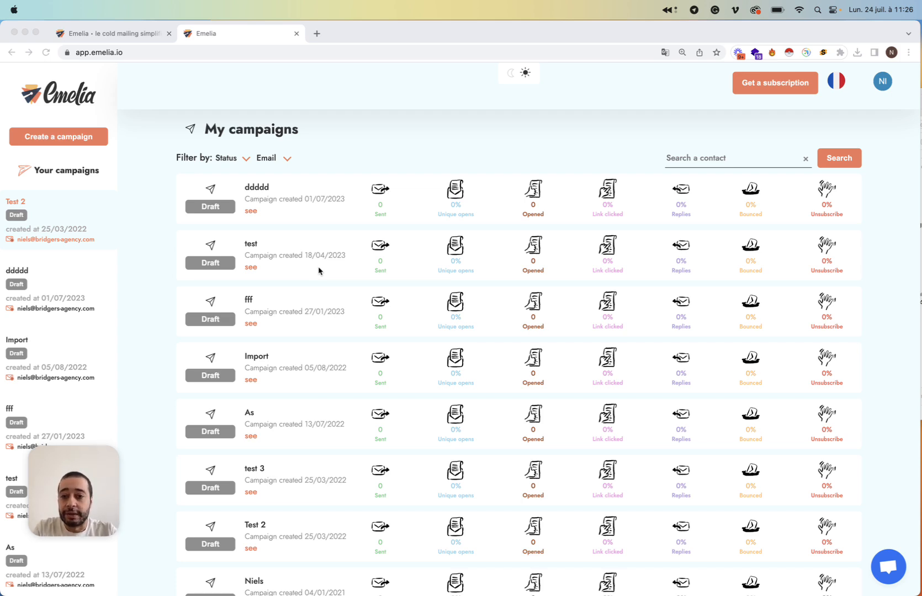
# - Open the Test 2 draft campaign and expand its General Settings
pyautogui.click(417, 199)
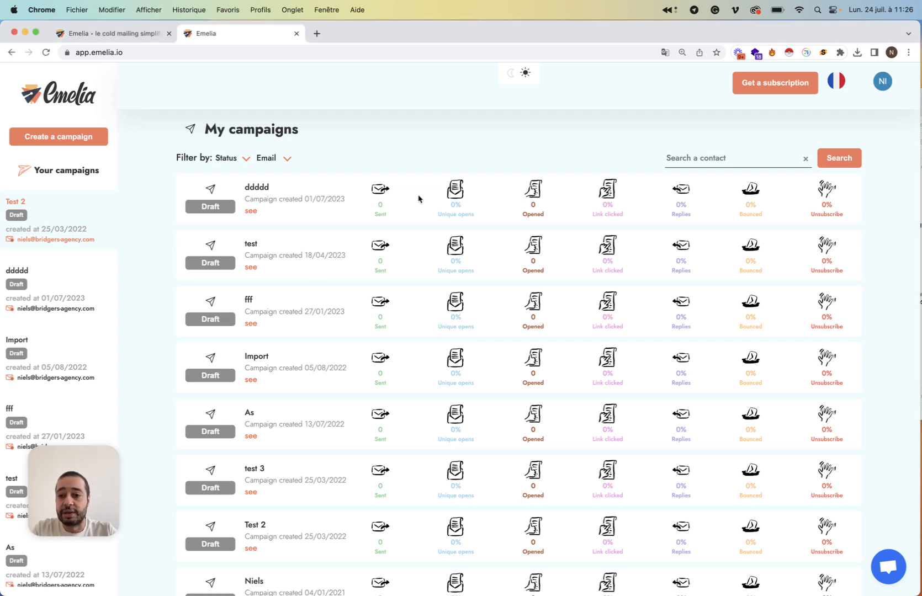
pyautogui.click(389, 200)
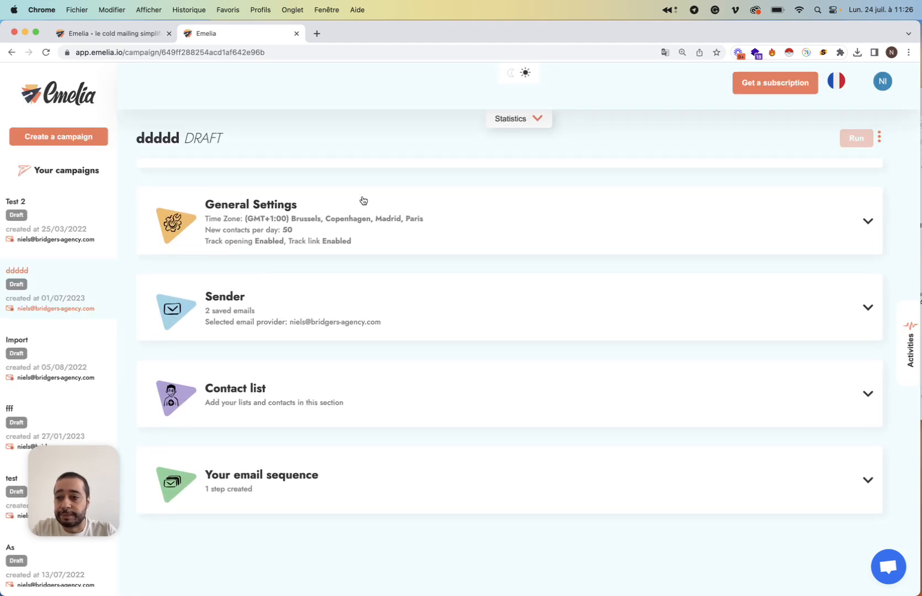
pyautogui.click(55, 206)
pyautogui.click(462, 206)
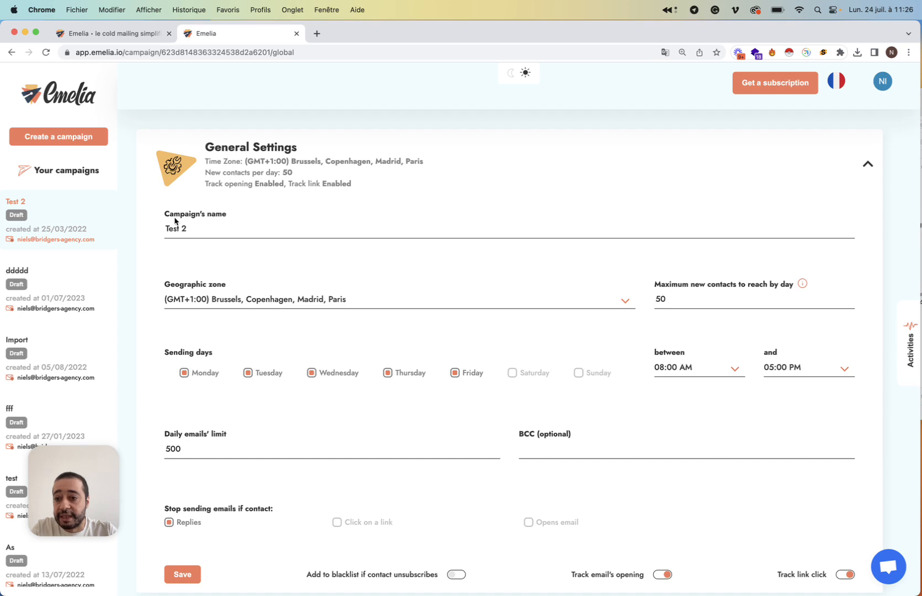
# - Review the campaign's name, geographic zone and maximum new contacts to reach by day in the general settings
pyautogui.moveTo(164, 215); pyautogui.dragTo(242, 215)
pyautogui.moveTo(162, 287); pyautogui.dragTo(269, 288)
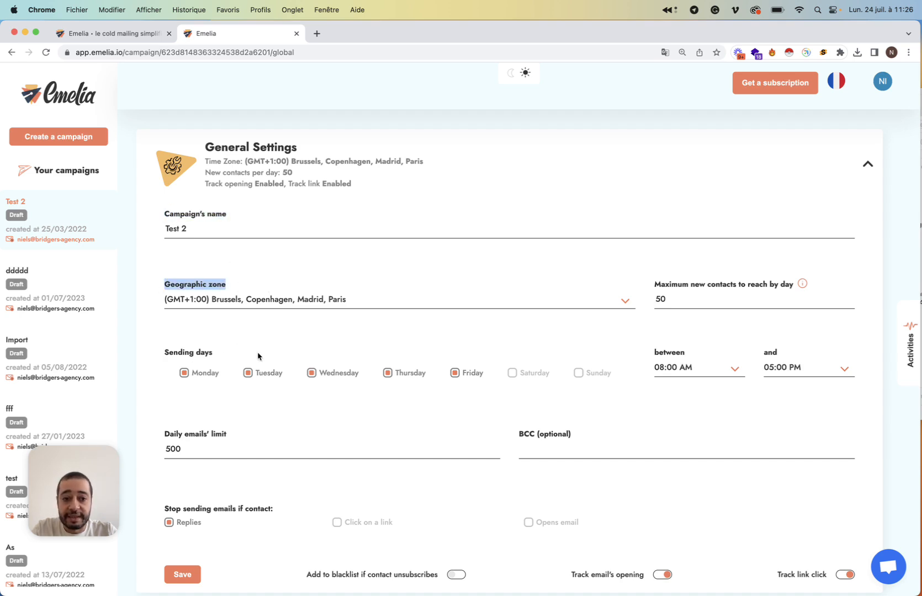
pyautogui.scroll(-1, 520, 381)
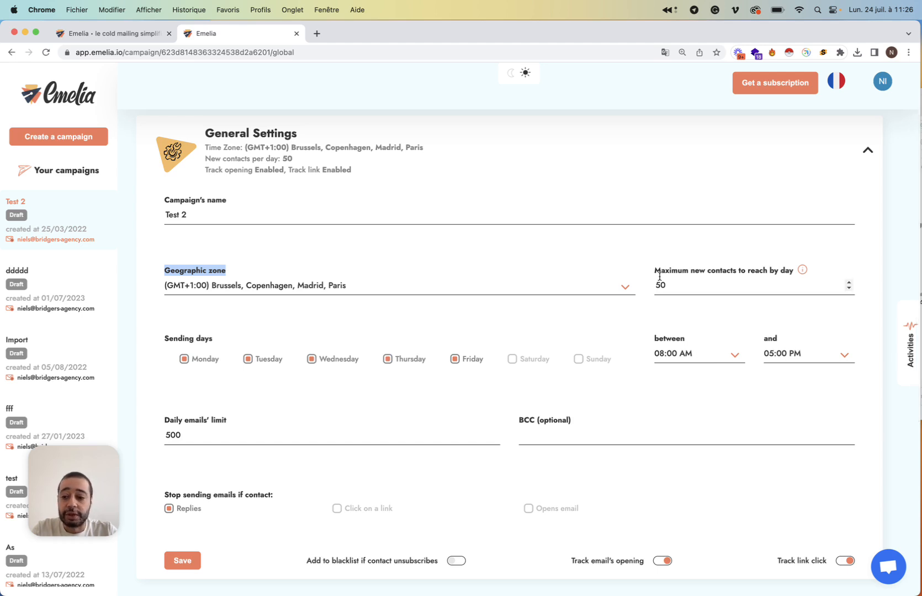
pyautogui.moveTo(655, 275); pyautogui.dragTo(793, 276)
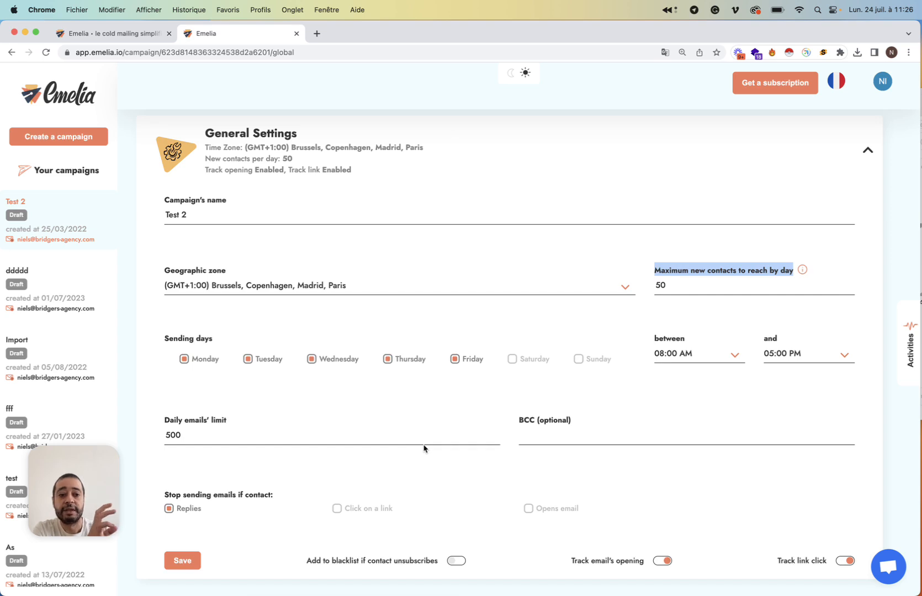
pyautogui.moveTo(669, 280); pyautogui.dragTo(652, 284)
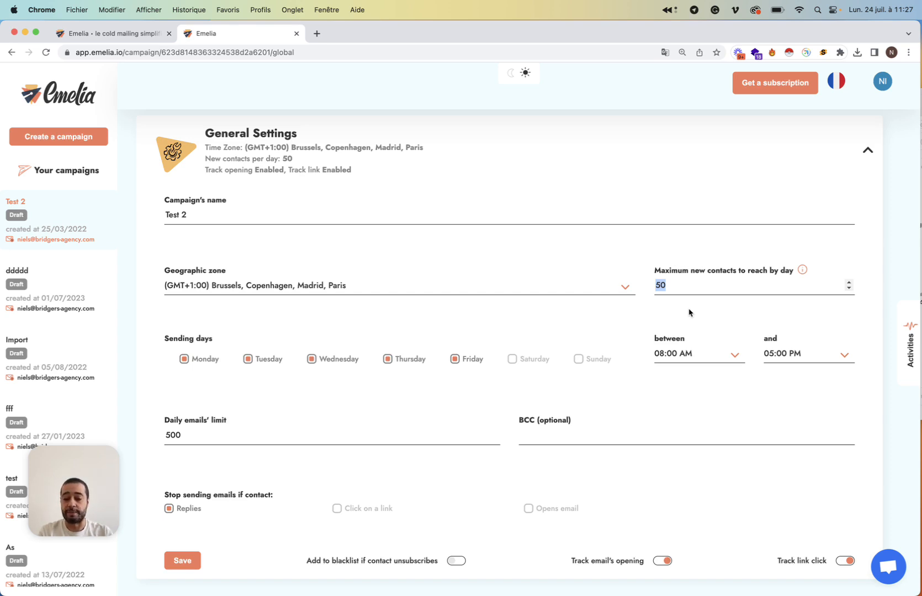
pyautogui.click(665, 285)
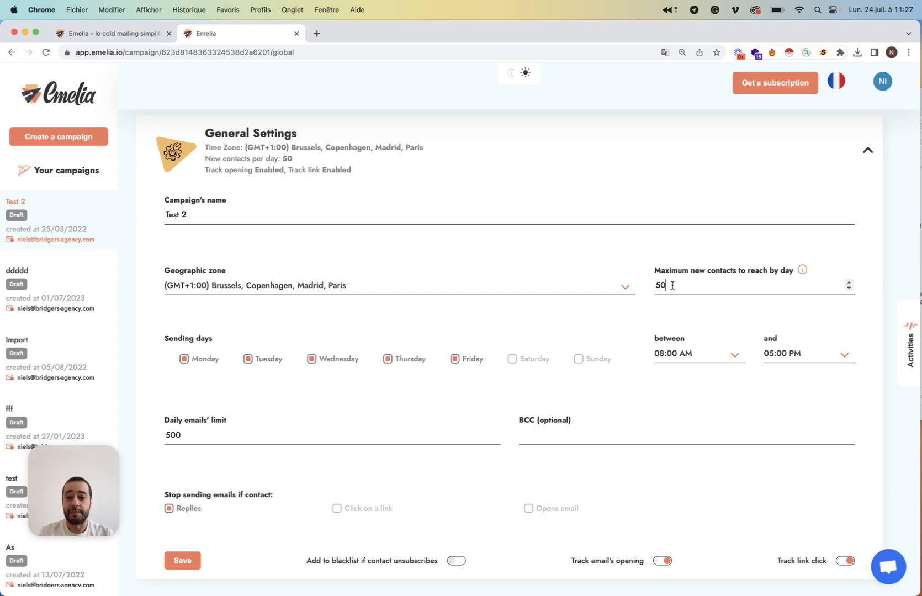
# - Set the daily emails' limit to 200 and save the general settings
pyautogui.moveTo(164, 420); pyautogui.dragTo(243, 422)
pyautogui.click(200, 434)
pyautogui.press('BackSpace')
pyautogui.press('BackSpace')
pyautogui.press('BackSpace')
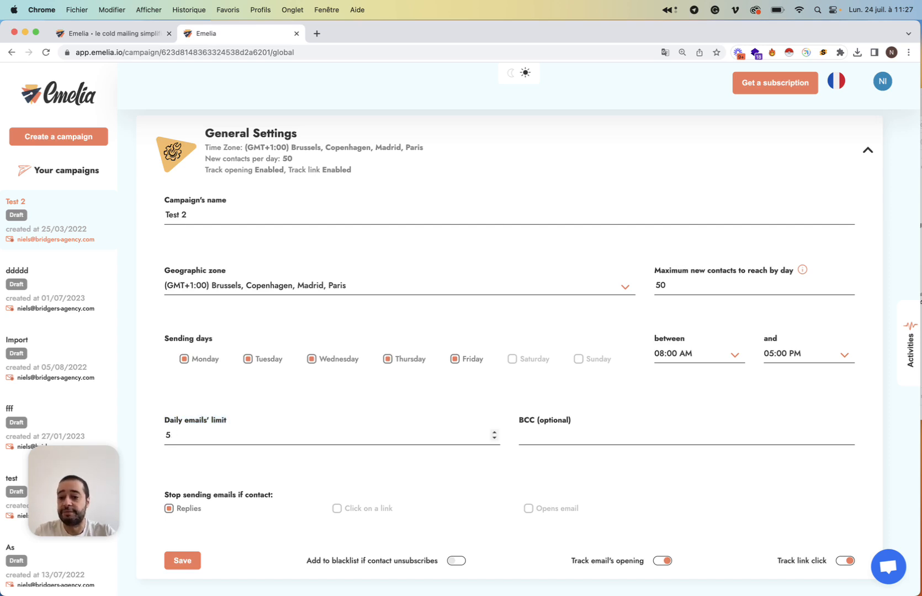
pyautogui.write('200')
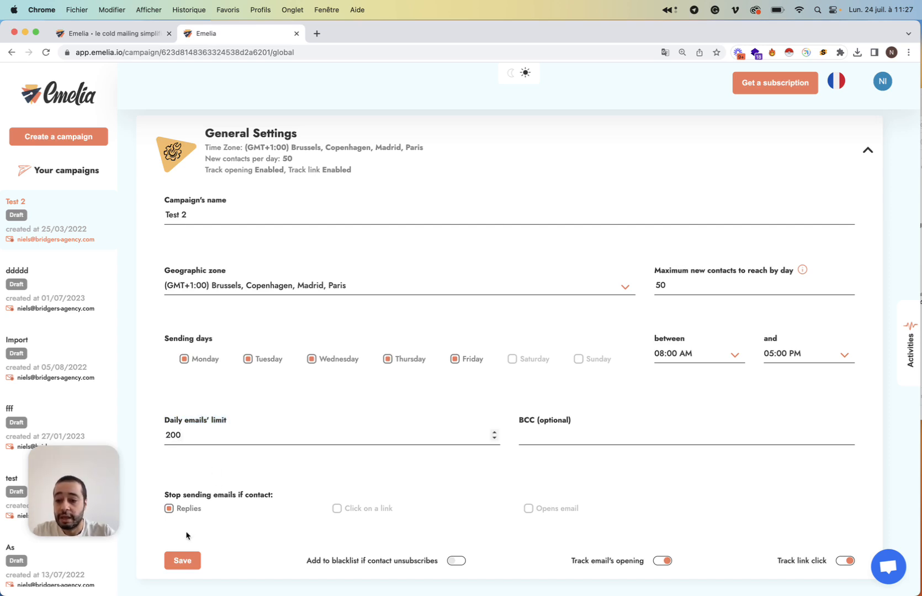
pyautogui.click(182, 560)
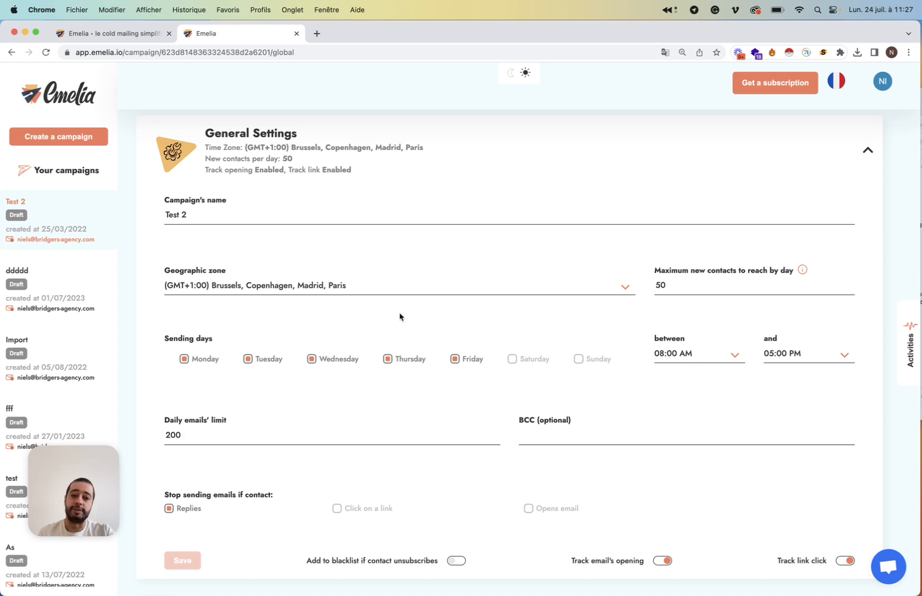
# - Review the maximum new contacts per day and try turning on blacklisting for contacts who unsubscribe
pyautogui.moveTo(678, 285); pyautogui.dragTo(649, 287)
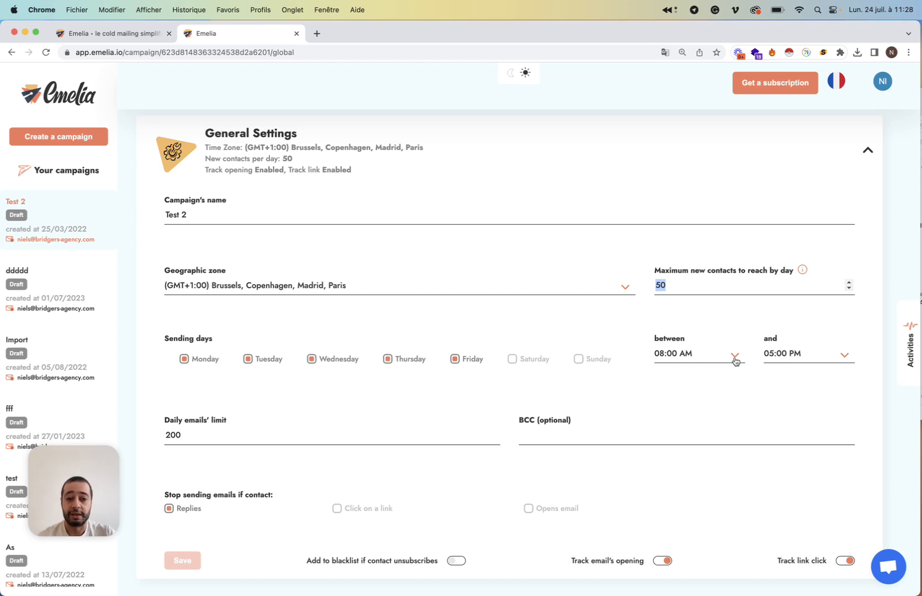
pyautogui.moveTo(654, 270); pyautogui.dragTo(672, 273)
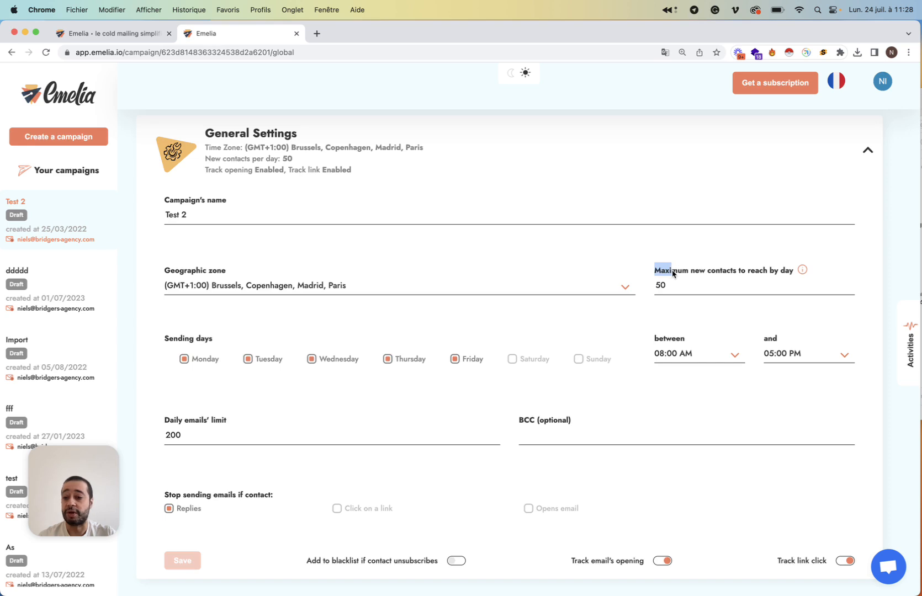
pyautogui.scroll(-3, 499, 384)
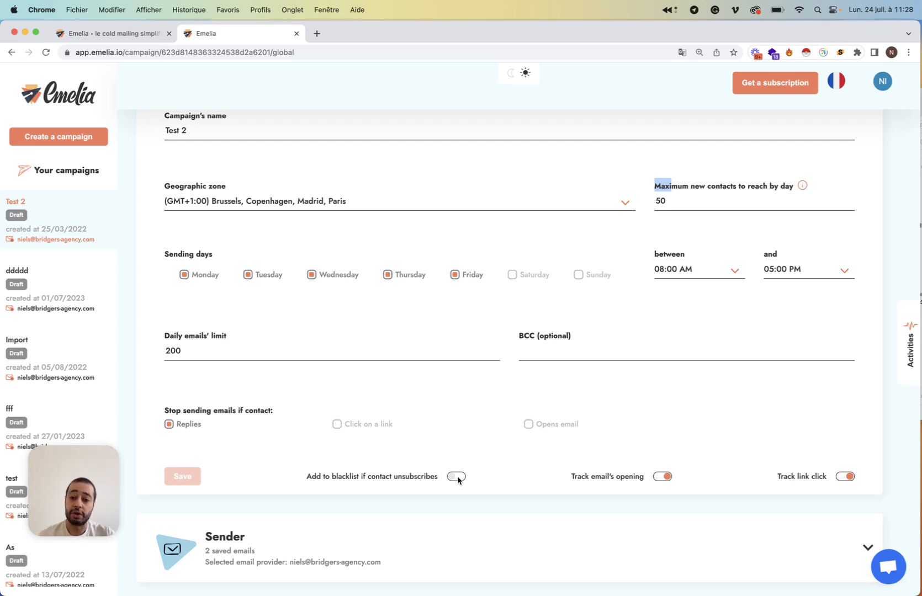
pyautogui.click(457, 477)
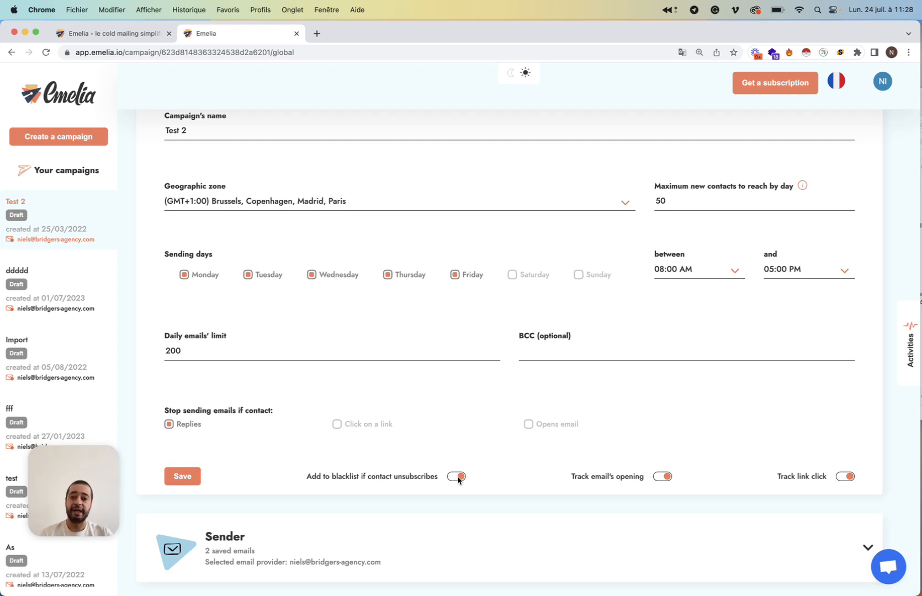
pyautogui.click(457, 477)
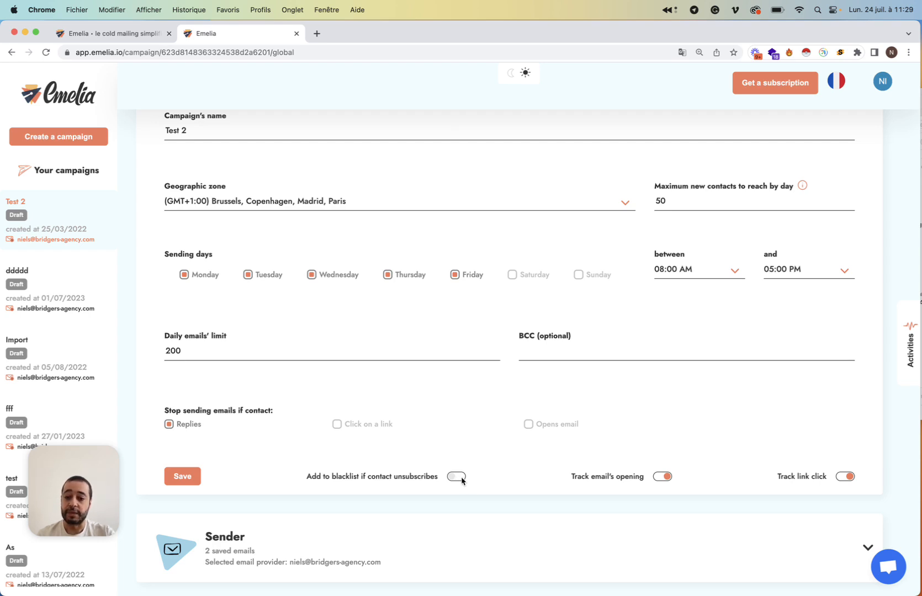
pyautogui.click(461, 478)
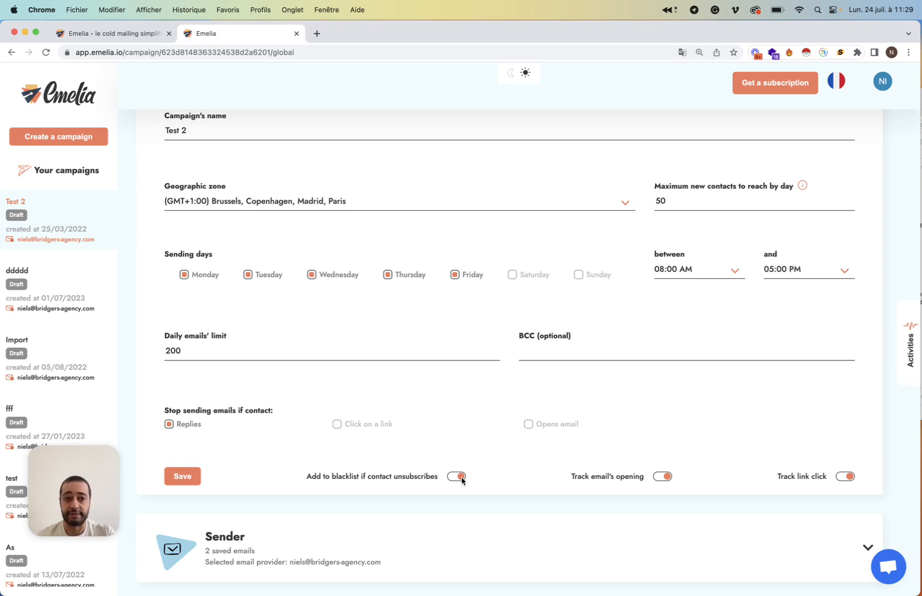
# - Open the account's Blacklists page and look at where blocked domains and email addresses are added
pyautogui.click(887, 84)
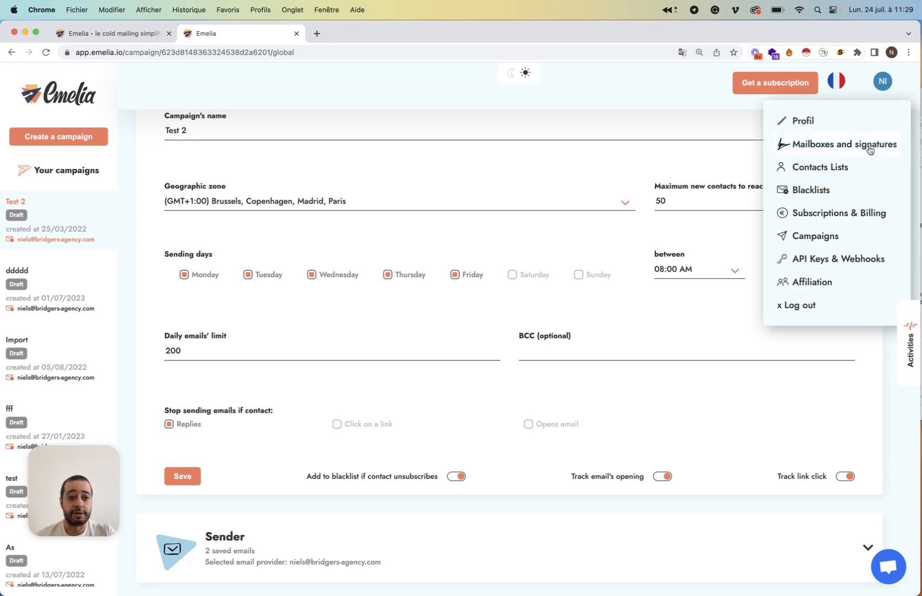
pyautogui.click(845, 190)
pyautogui.click(338, 225)
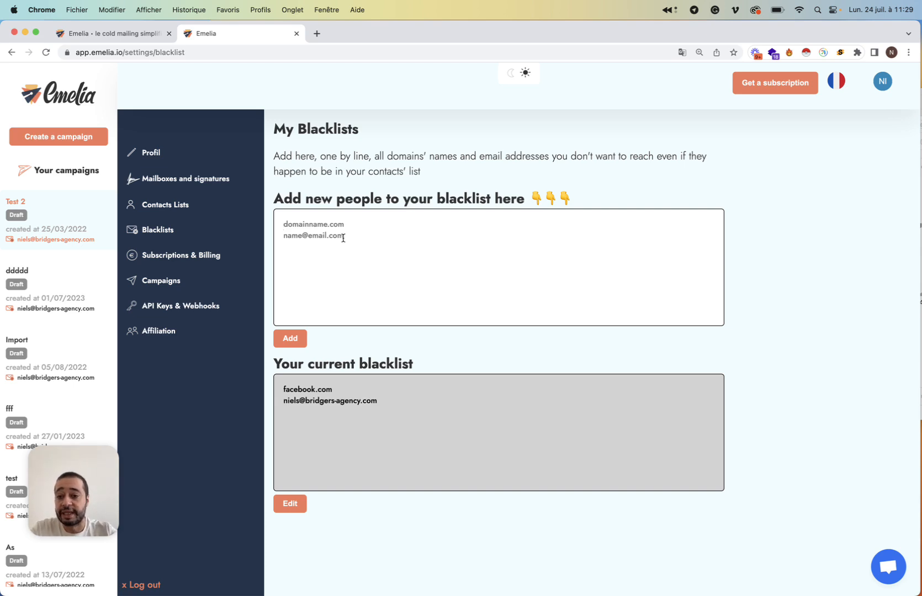
# - Return to Test 2's General Settings, turn on adding contacts to the blacklist if they unsubscribe, and save the campaign
pyautogui.click(78, 235)
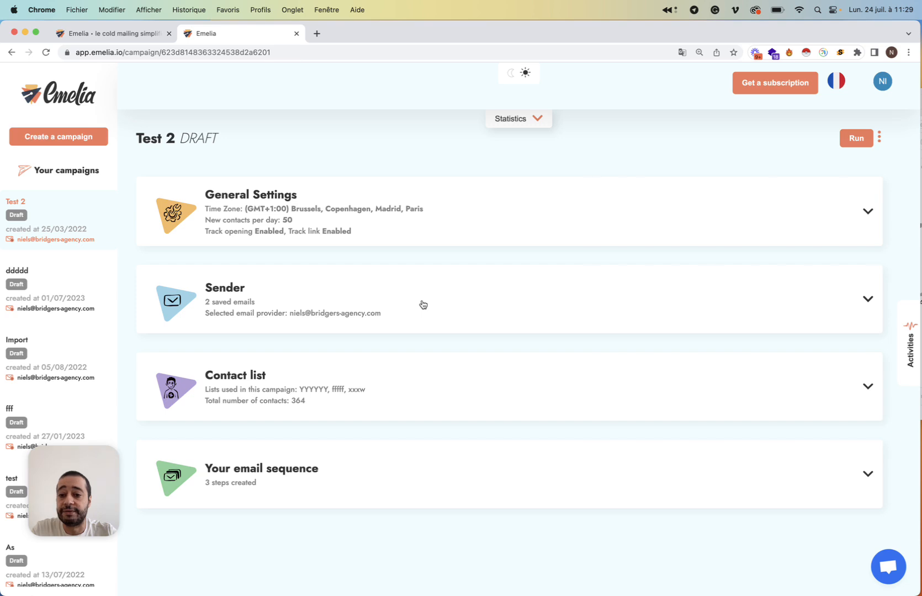
pyautogui.click(422, 304)
pyautogui.click(413, 209)
pyautogui.scroll(-5, 422, 366)
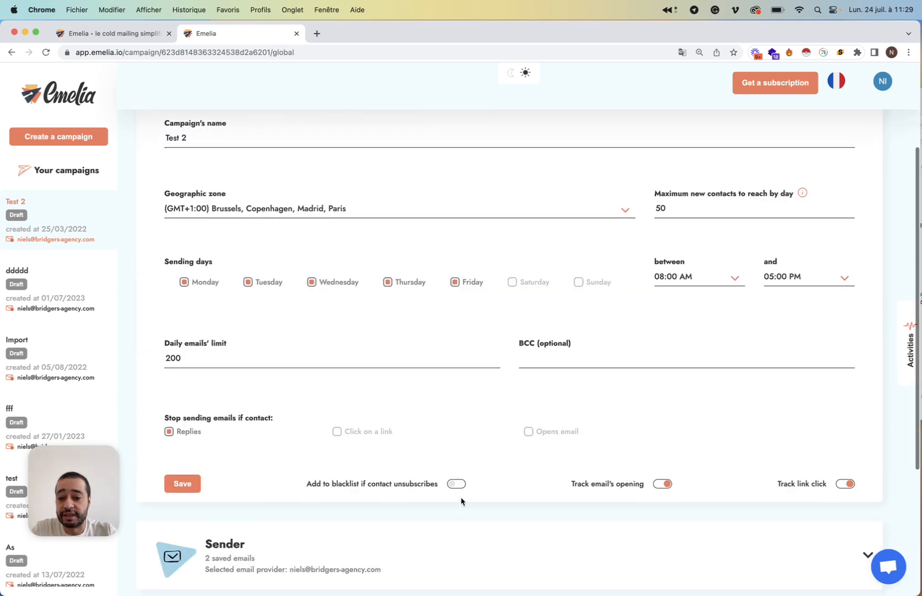
pyautogui.click(459, 484)
pyautogui.click(182, 484)
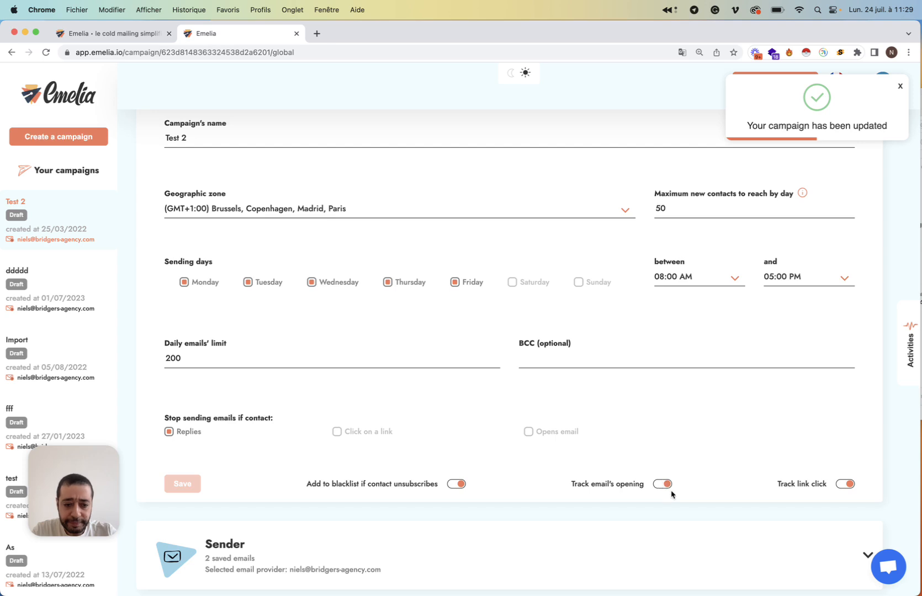
# - Expand the campaign's Sender section and bring up the options for connecting a new email address
pyautogui.scroll(-3, 527, 466)
pyautogui.click(319, 386)
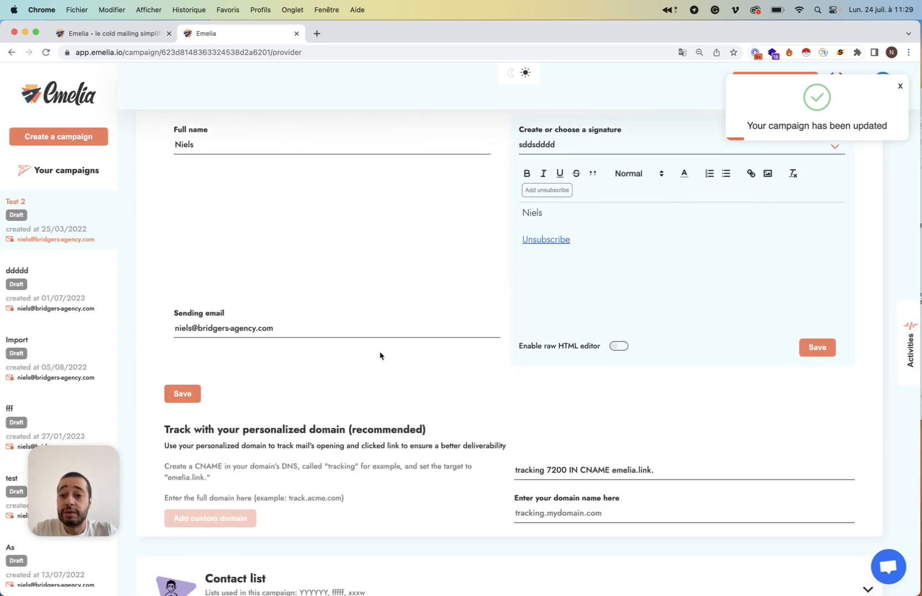
pyautogui.scroll(4, 430, 329)
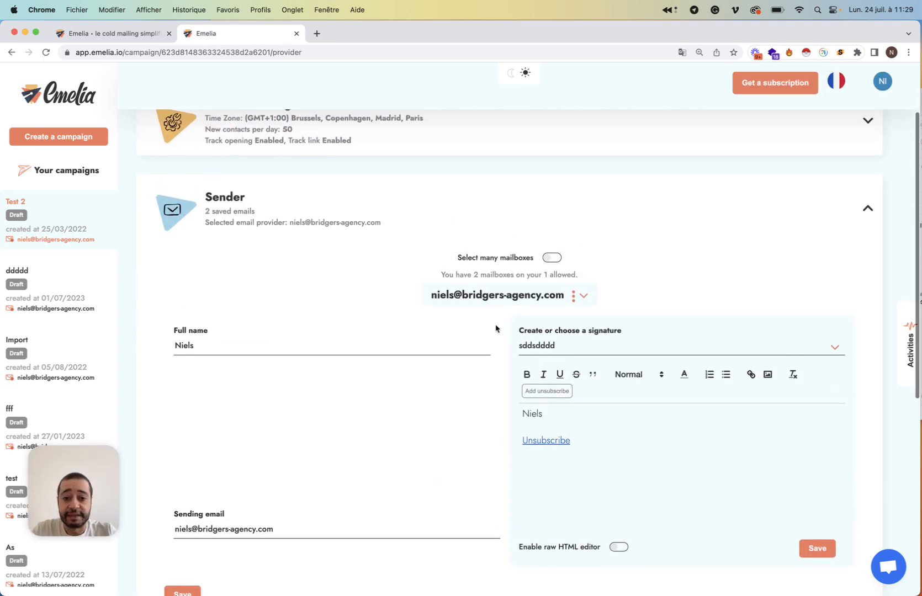
pyautogui.scroll(-1, 495, 328)
pyautogui.click(583, 273)
pyautogui.click(486, 364)
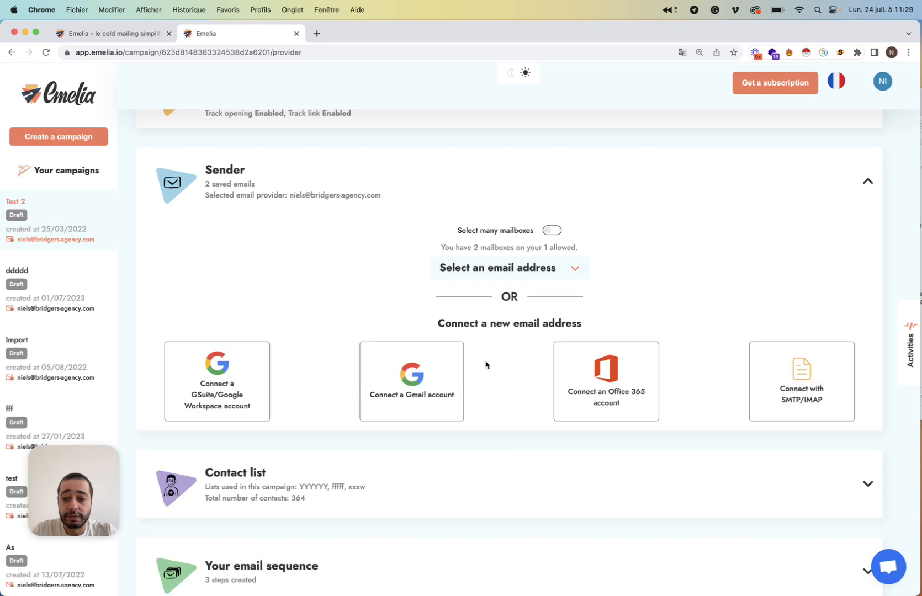
pyautogui.scroll(-1, 338, 294)
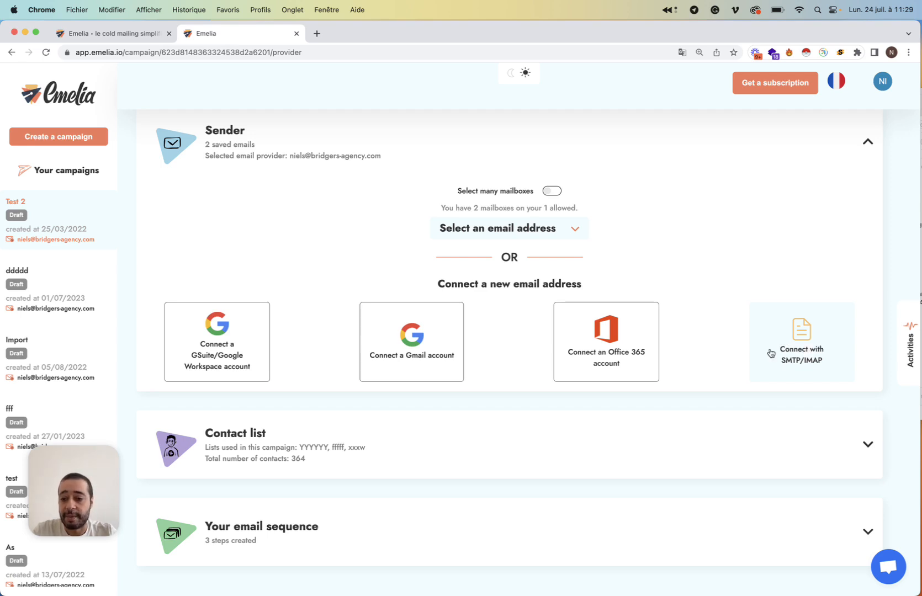
# - View the instructions for connecting a GSuite/Google Workspace account, close them, and select the saved GSUITE mailbox as sender
pyautogui.click(240, 352)
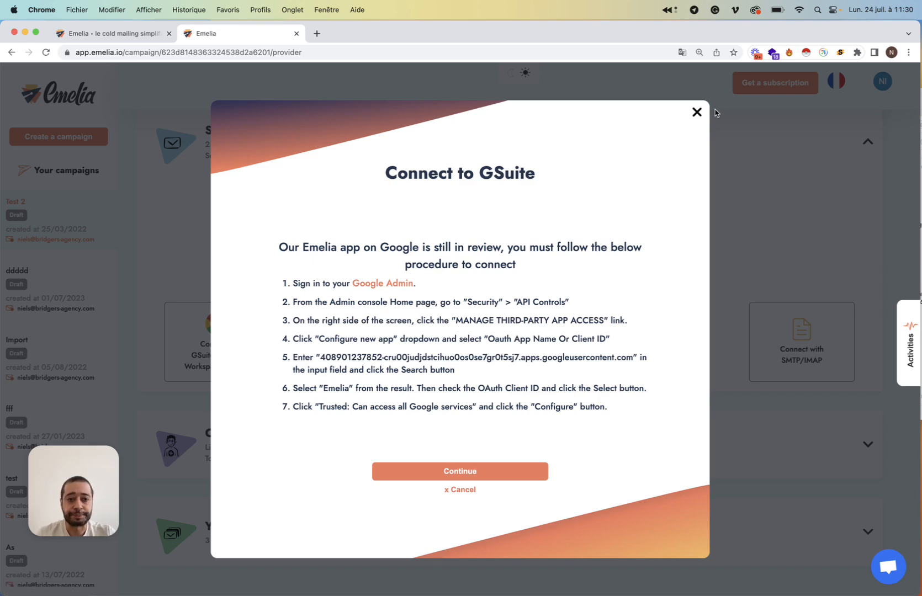
pyautogui.click(696, 113)
pyautogui.click(538, 234)
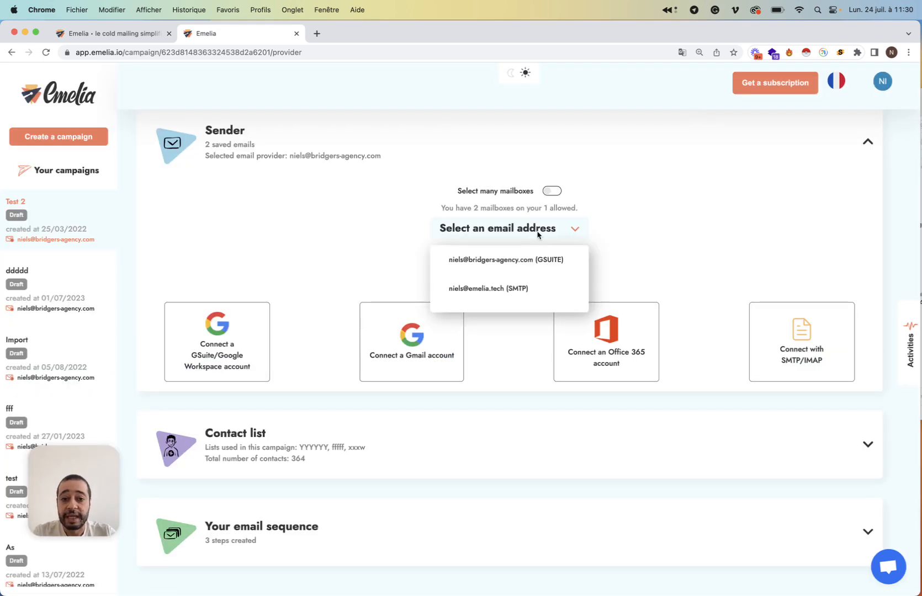
pyautogui.click(508, 271)
# - Examine the sender's signature editor and the CNAME instructions for tracking with a personalized domain
pyautogui.scroll(-2, 543, 290)
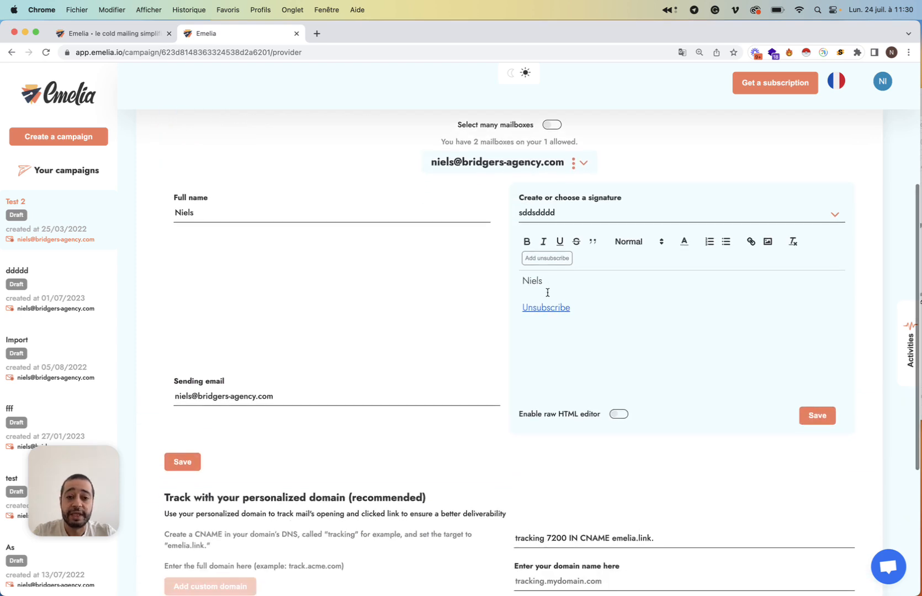
pyautogui.click(554, 281)
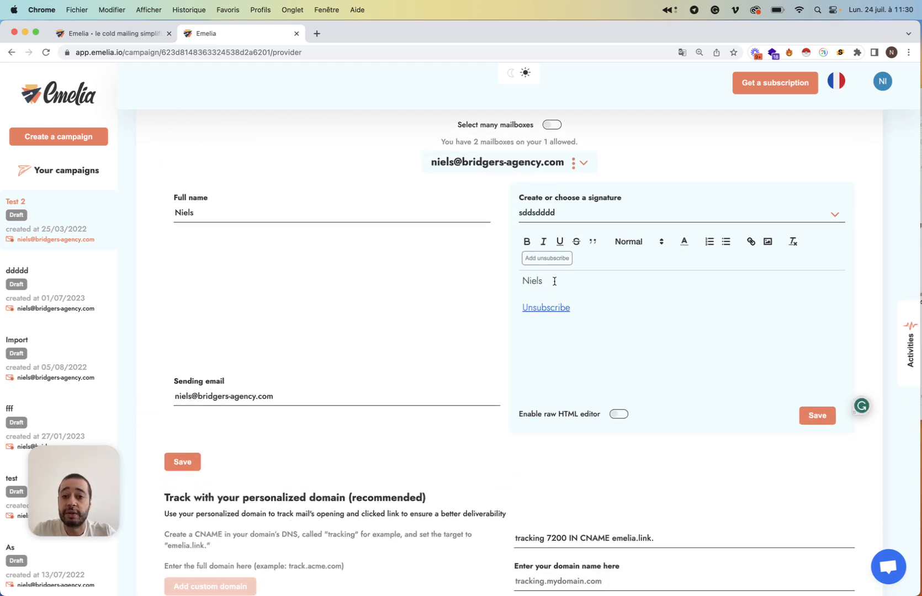
pyautogui.scroll(-3, 552, 284)
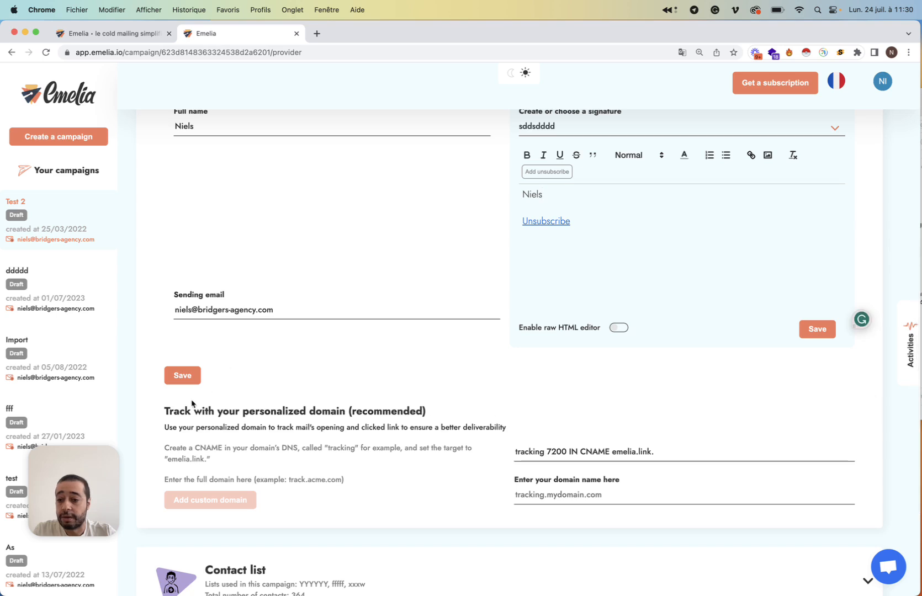
pyautogui.moveTo(185, 413); pyautogui.dragTo(345, 419)
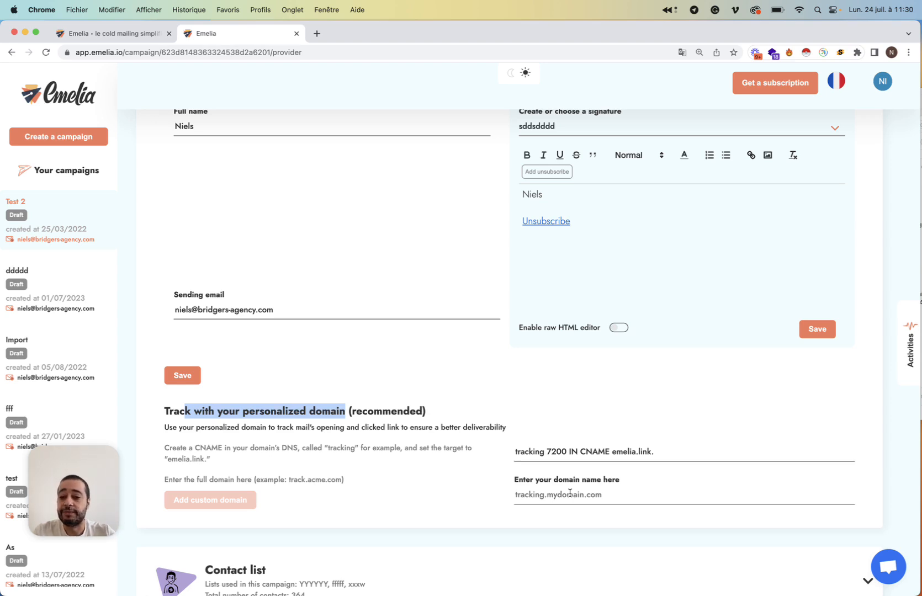
pyautogui.moveTo(243, 415); pyautogui.dragTo(349, 415)
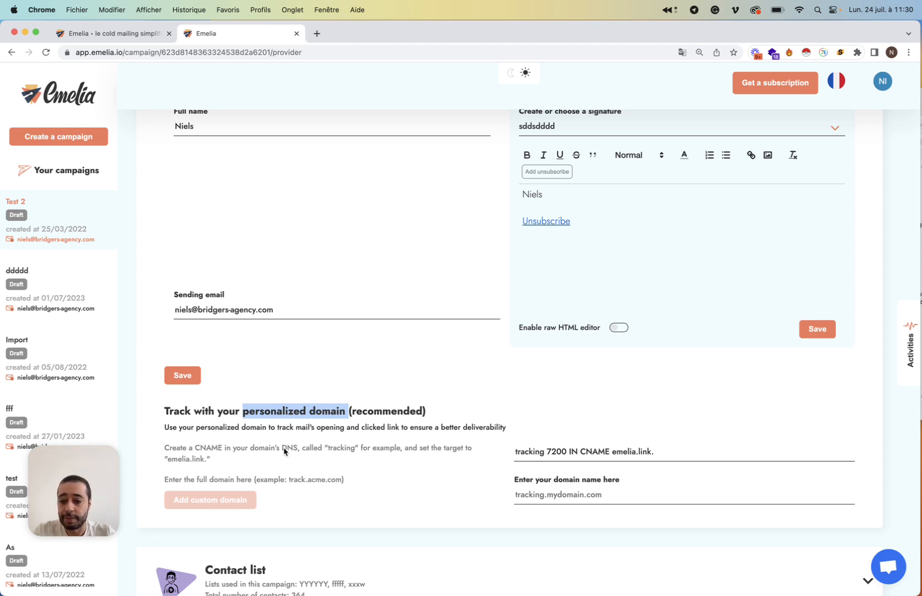
pyautogui.moveTo(300, 452); pyautogui.dragTo(283, 452)
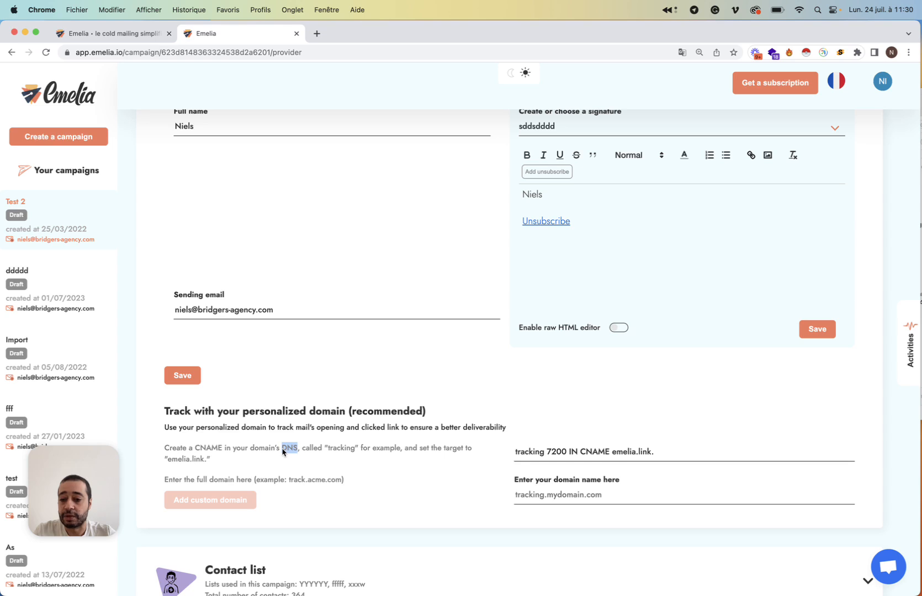
pyautogui.moveTo(195, 452); pyautogui.dragTo(221, 451)
pyautogui.moveTo(328, 451); pyautogui.dragTo(354, 454)
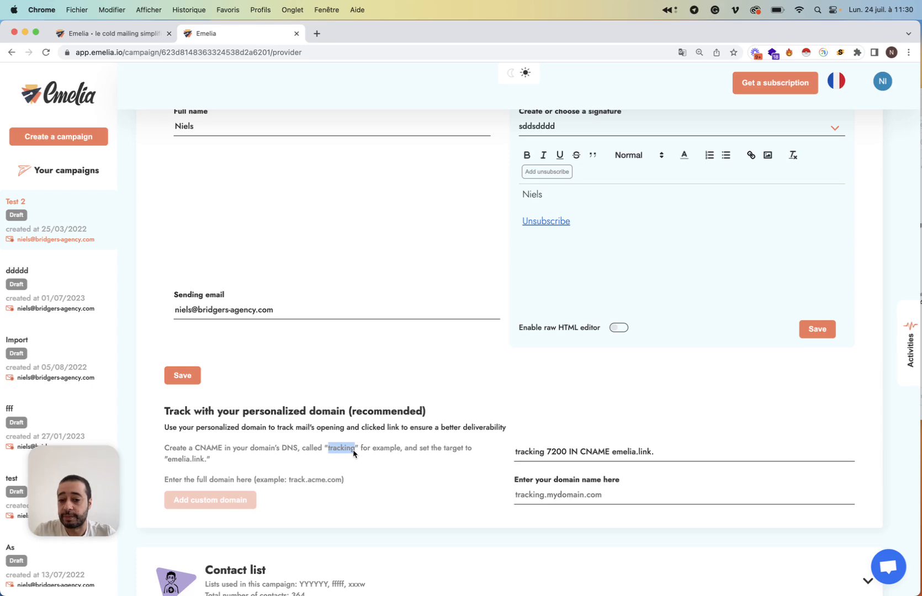
# - Review the personalized tracking domain instructions and try fff as the domain name before clearing the field
pyautogui.moveTo(168, 461); pyautogui.dragTo(202, 467)
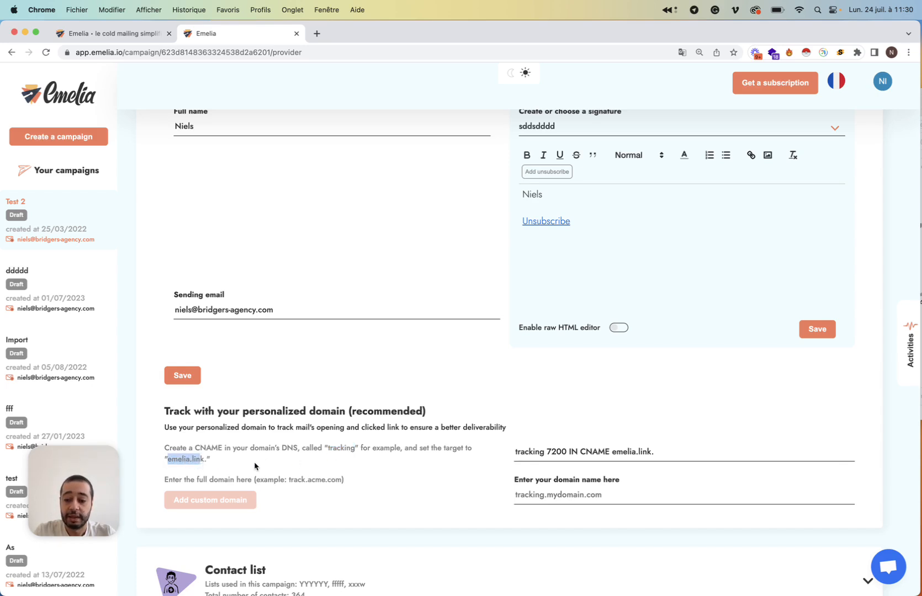
pyautogui.click(571, 495)
pyautogui.write('fff')
pyautogui.press('BackSpace')
pyautogui.press('BackSpace')
pyautogui.press('BackSpace')
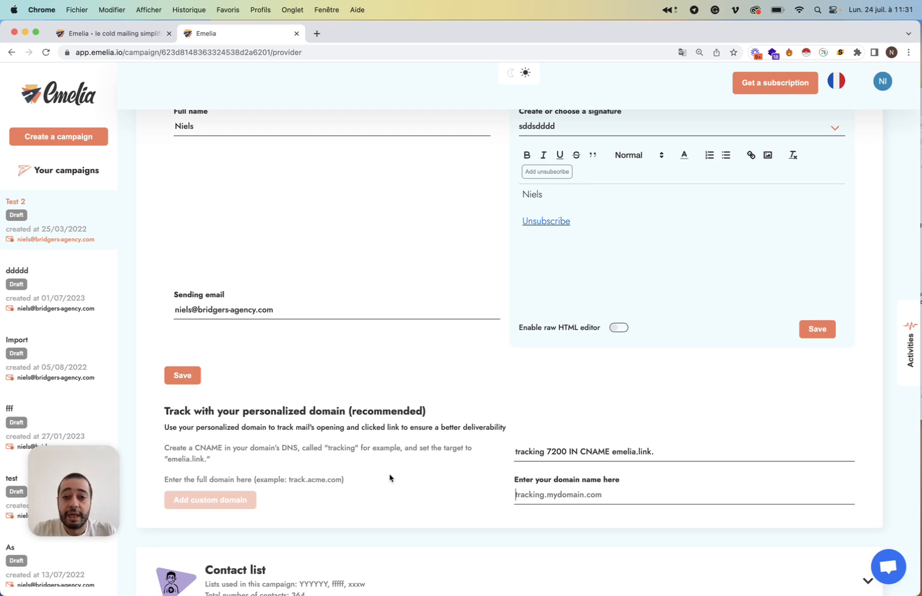
pyautogui.moveTo(164, 411); pyautogui.dragTo(422, 417)
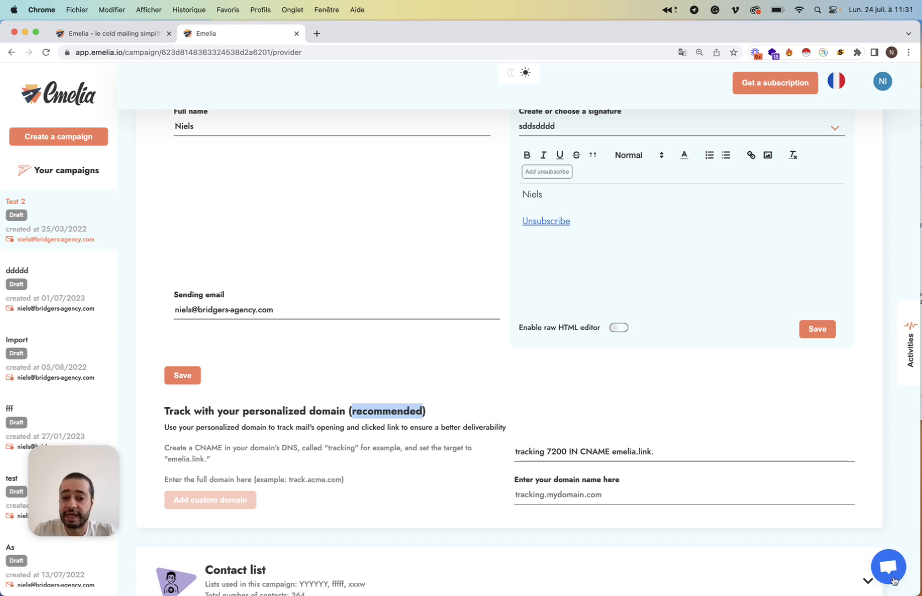
# - Enable selecting many mailboxes for the sender, acknowledge the scaling notice, and toggle the GSUITE and SMTP mailboxes
pyautogui.scroll(3, 445, 410)
pyautogui.scroll(-1, 445, 410)
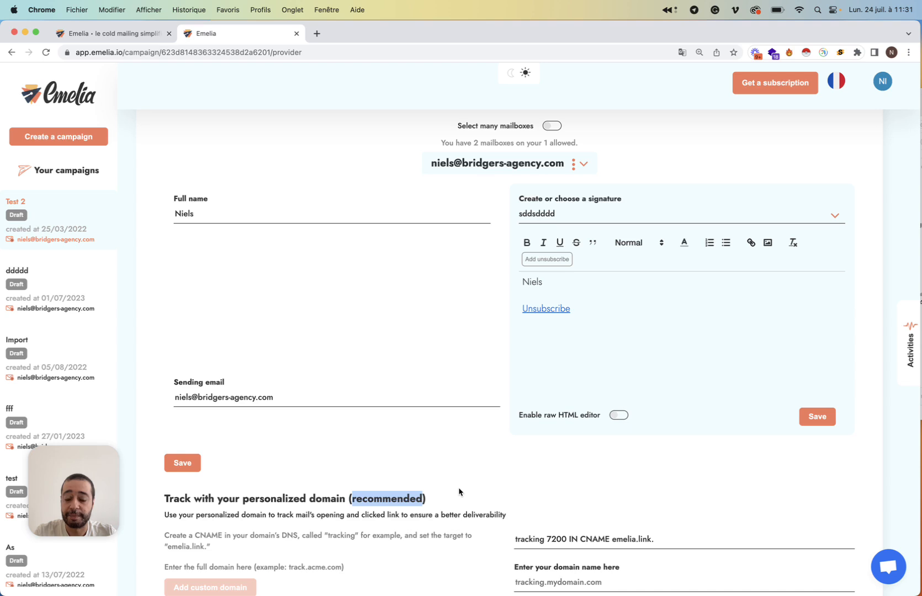
pyautogui.scroll(2, 569, 376)
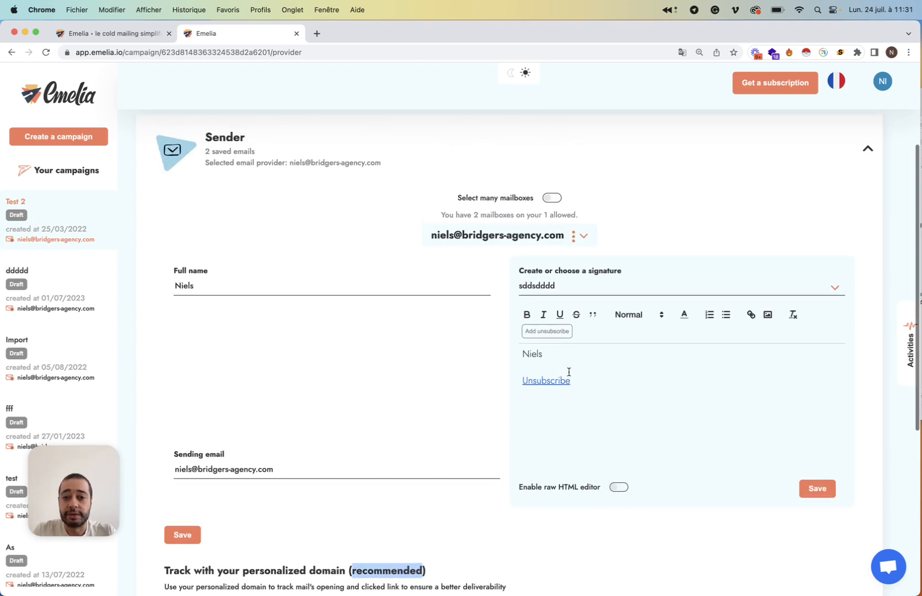
pyautogui.click(553, 199)
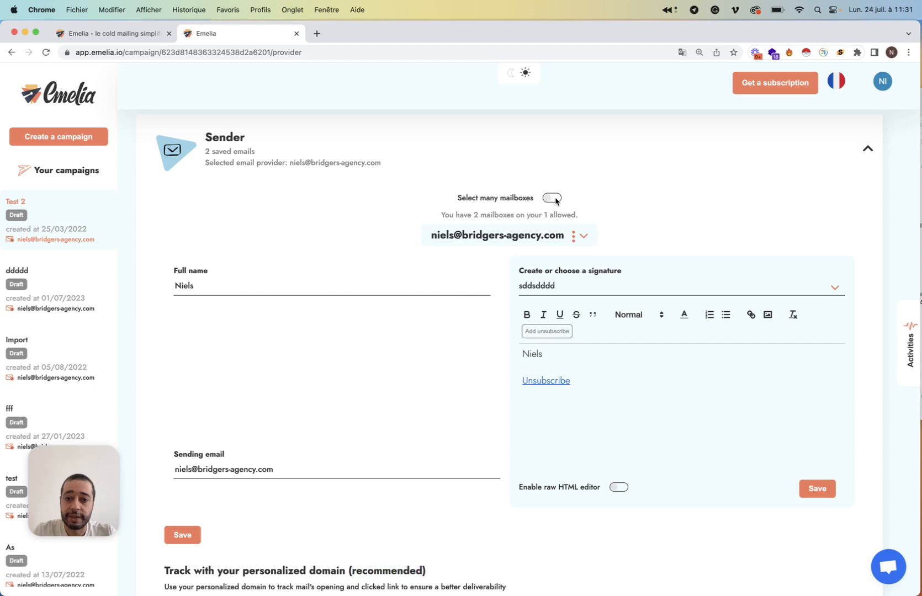
pyautogui.moveTo(305, 255); pyautogui.dragTo(523, 252)
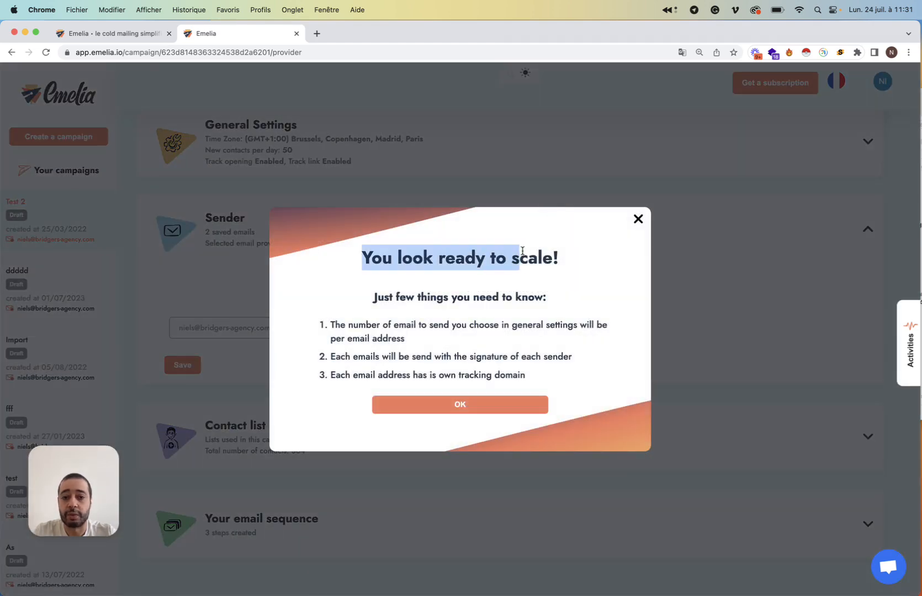
pyautogui.click(503, 409)
pyautogui.click(235, 328)
pyautogui.click(367, 326)
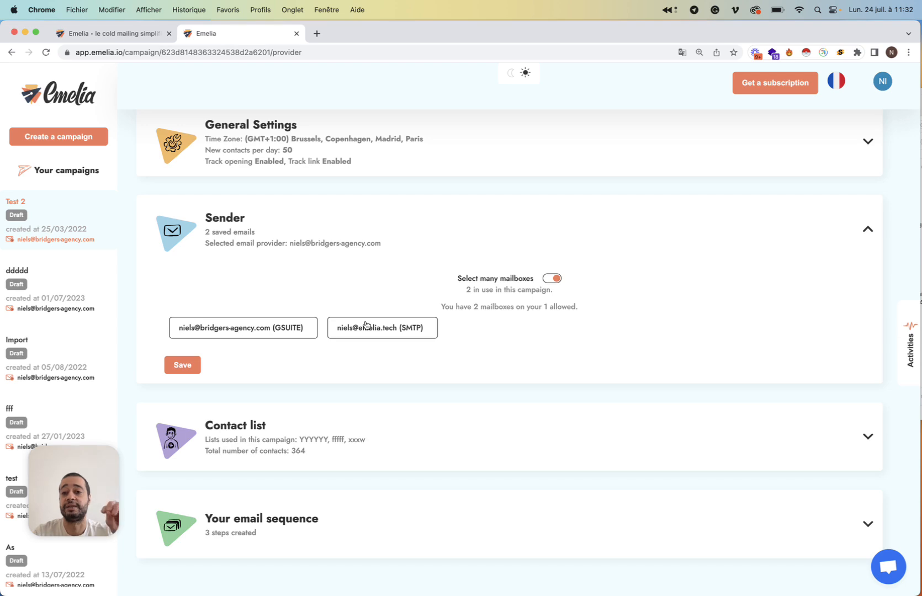
# - Disable selecting many mailboxes, choose the saved GSUITE mailbox as the only sender, and save it to the campaign
pyautogui.click(550, 280)
pyautogui.click(485, 316)
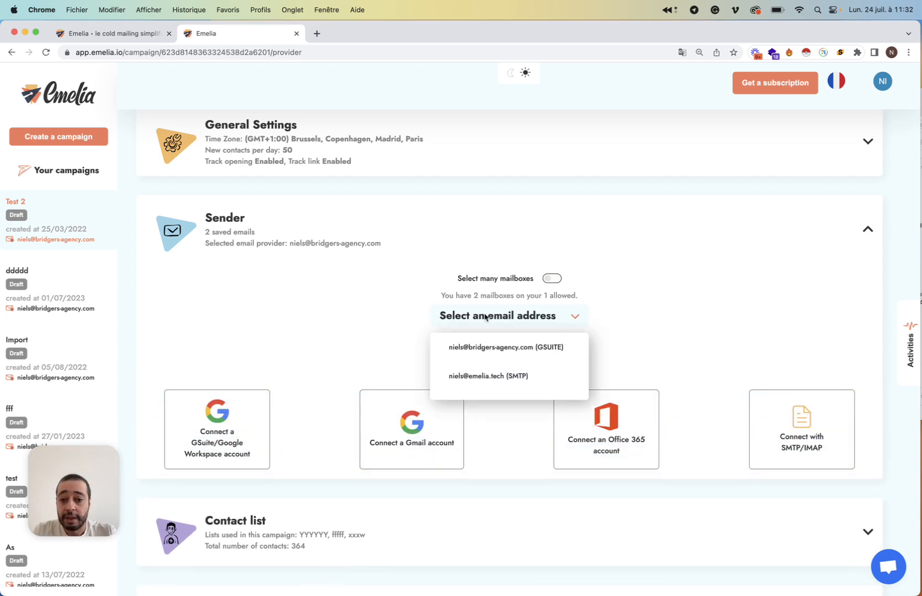
pyautogui.click(460, 348)
pyautogui.scroll(-4, 353, 391)
pyautogui.click(183, 394)
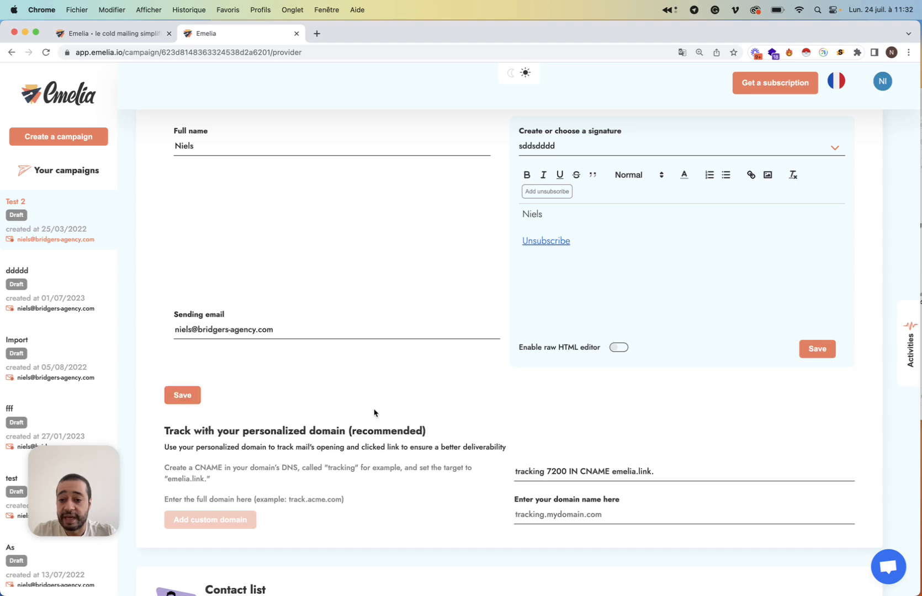
# - Expand the campaign's Contact list section and bring the contact table's header into view
pyautogui.scroll(-3, 379, 414)
pyautogui.click(332, 426)
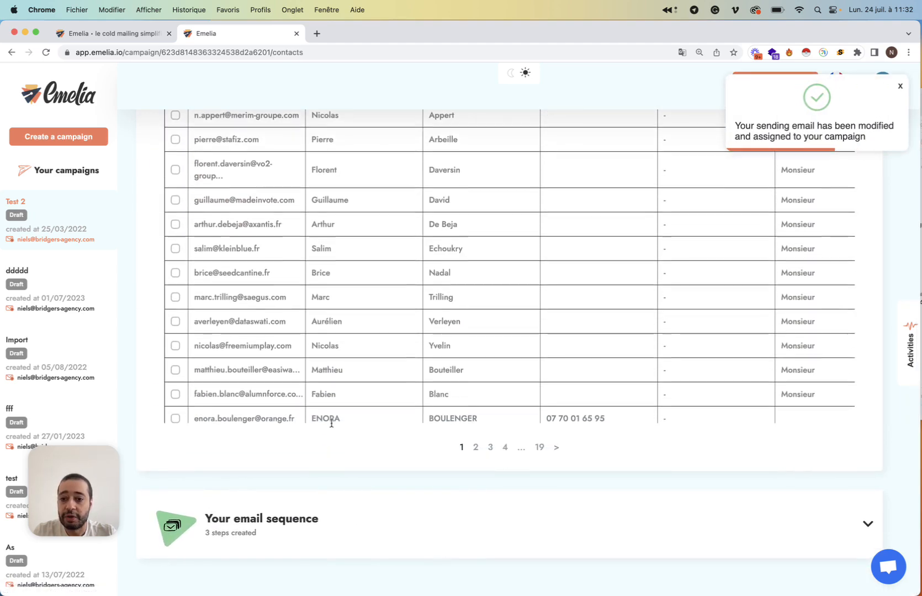
pyautogui.scroll(5, 331, 425)
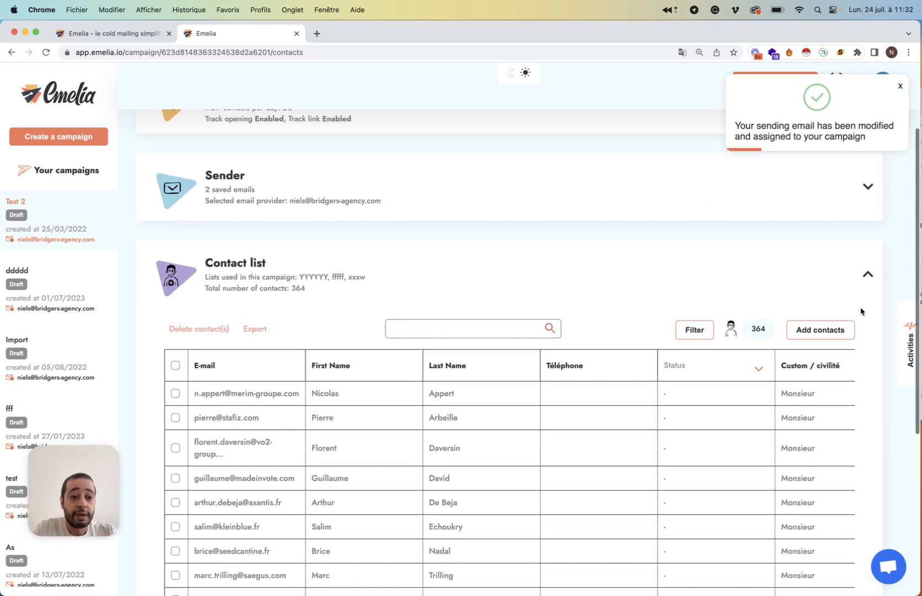
# - Start adding contacts from a file, search for daon, and upload DAON re 1-4.csv
pyautogui.click(819, 332)
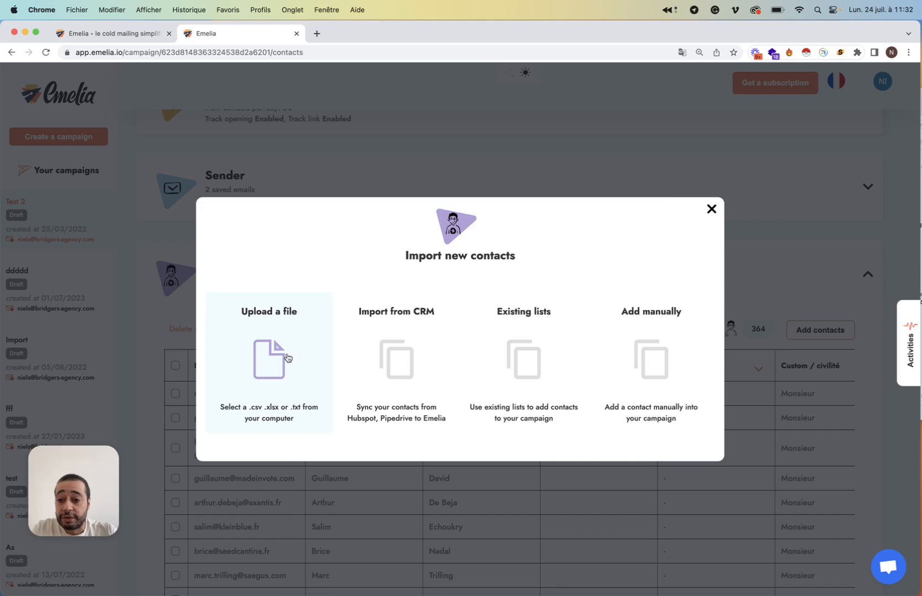
pyautogui.click(288, 357)
pyautogui.click(618, 205)
pyautogui.write('d')
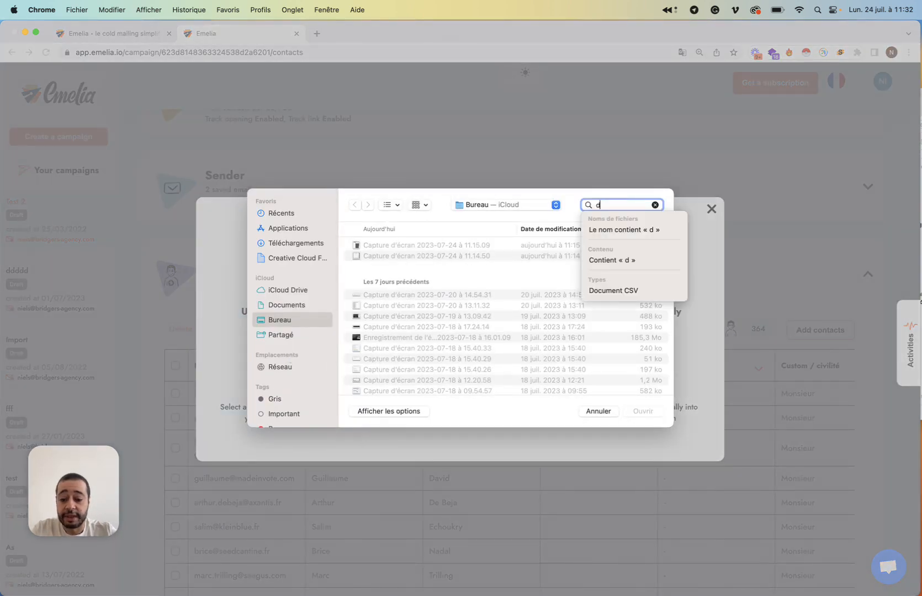
pyautogui.write('aon')
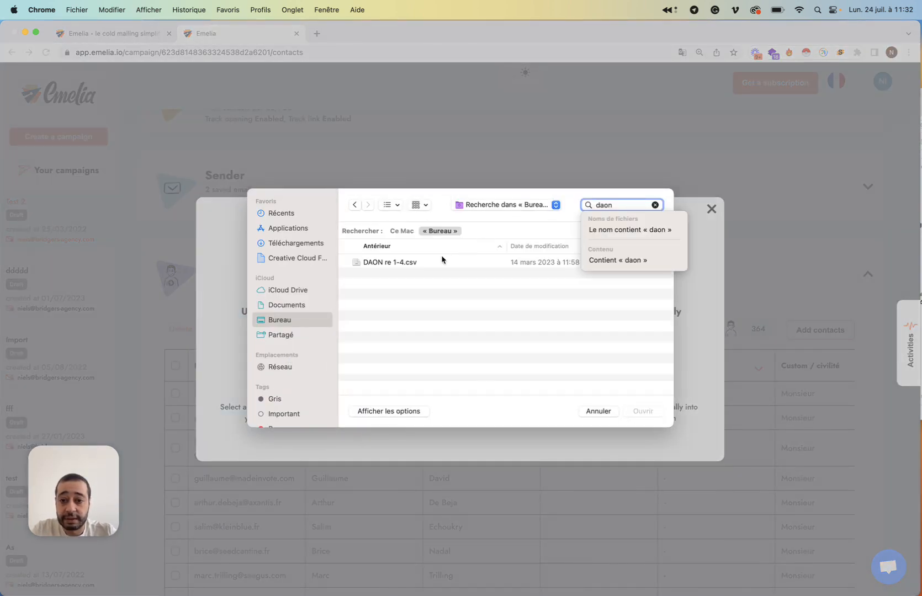
pyautogui.click(447, 264)
pyautogui.click(643, 411)
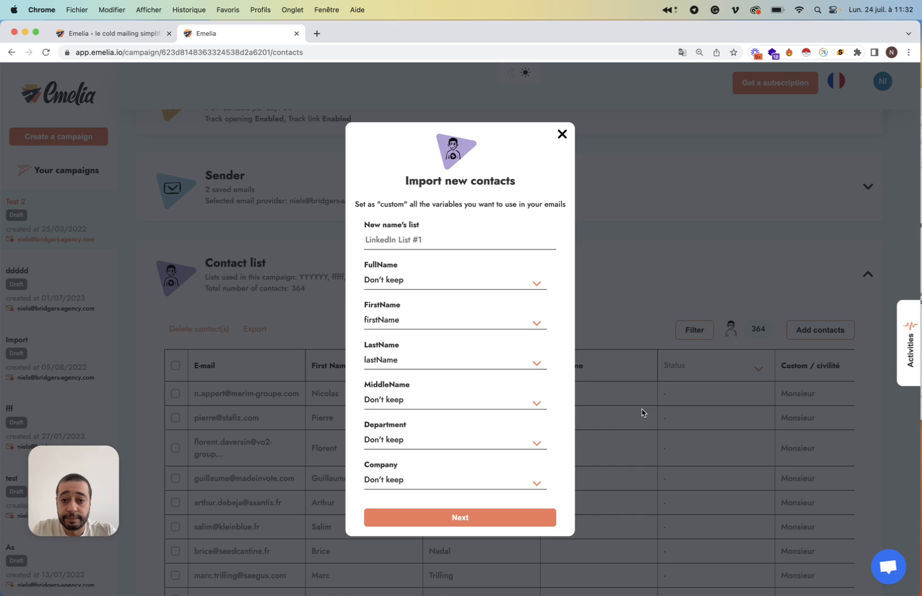
# - Name the new contact list ffffffff and review the field mapping of the imported columns
pyautogui.click(417, 250)
pyautogui.write('ffffffff')
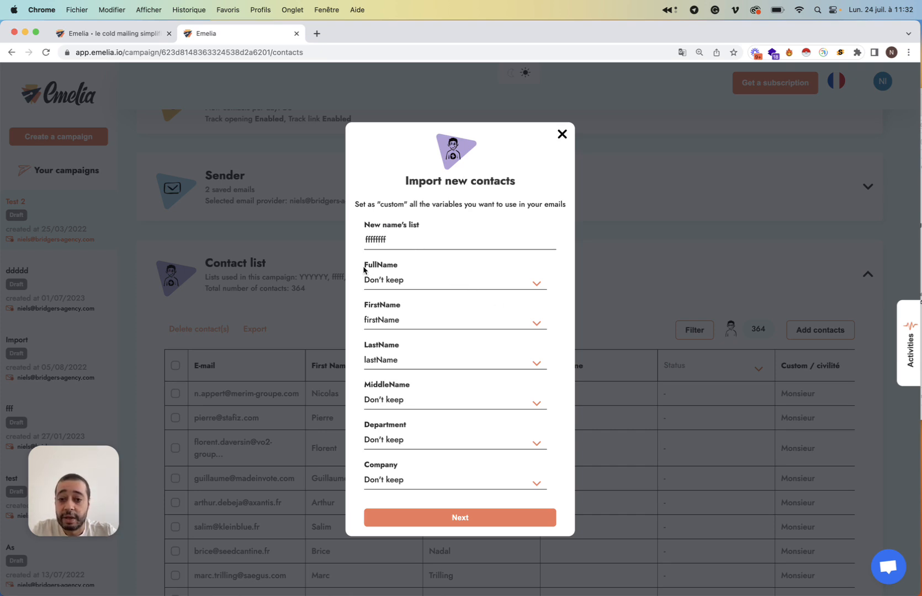
pyautogui.moveTo(363, 266); pyautogui.dragTo(405, 267)
pyautogui.moveTo(360, 305); pyautogui.dragTo(411, 307)
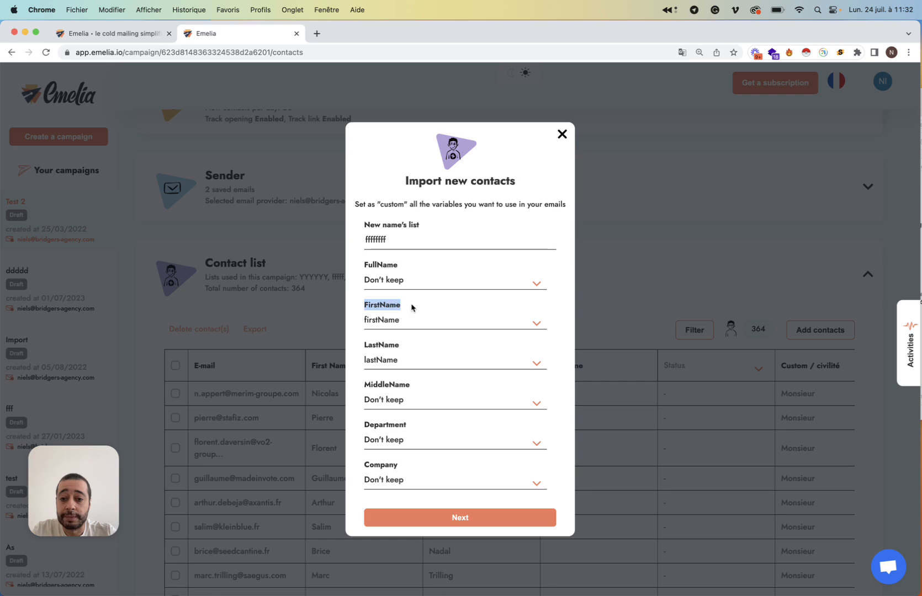
pyautogui.moveTo(363, 348); pyautogui.dragTo(424, 350)
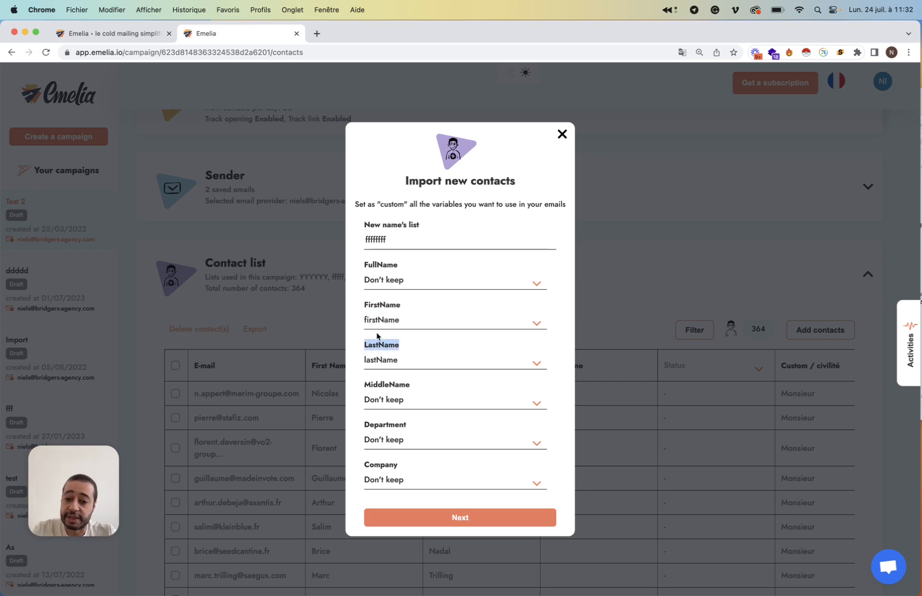
pyautogui.scroll(-3, 393, 356)
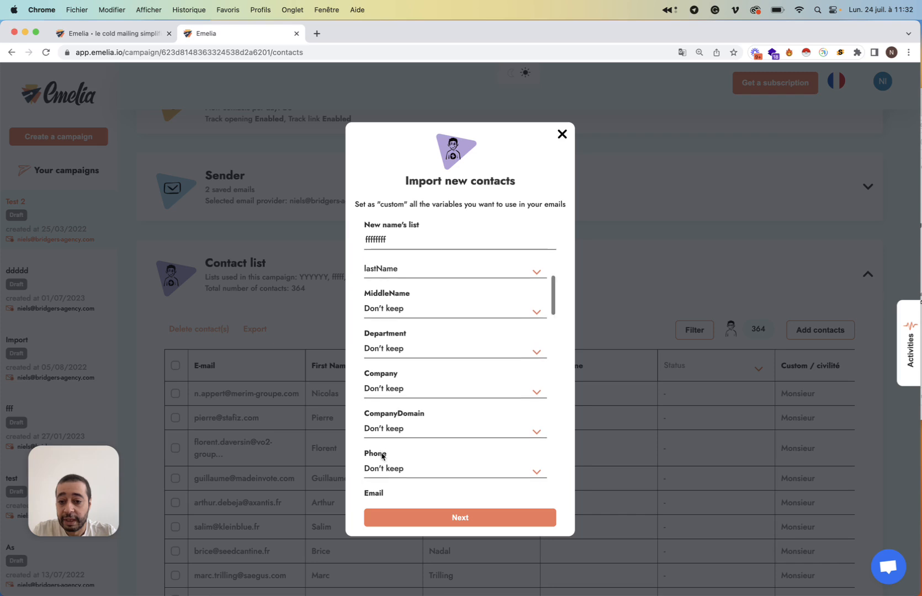
pyautogui.scroll(-2, 379, 447)
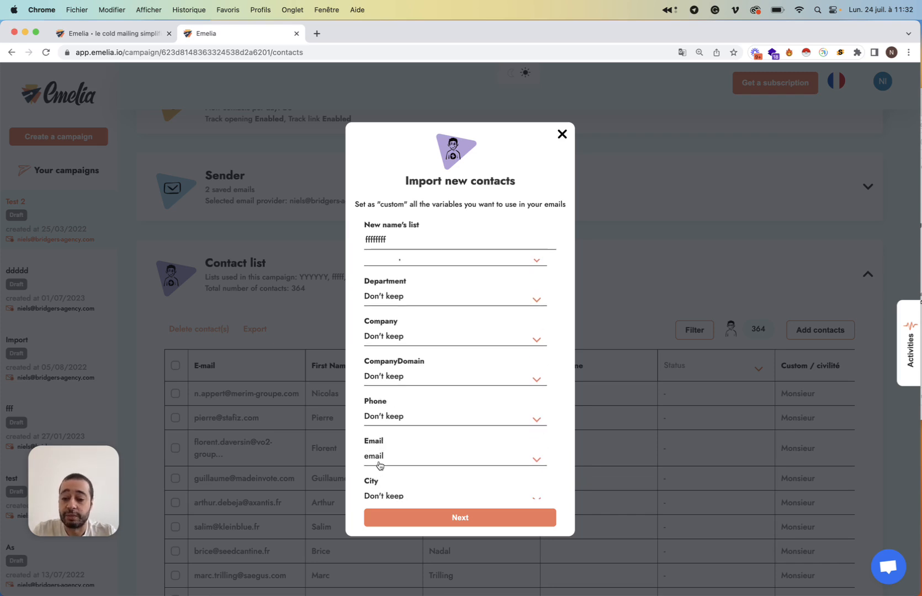
pyautogui.scroll(3, 418, 441)
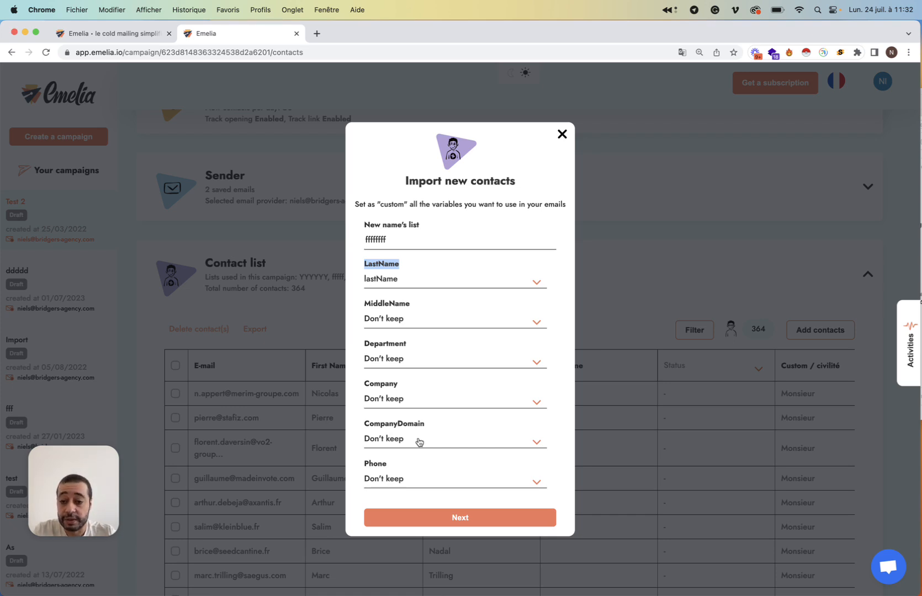
# - Map the Company column as custom and continue to the import preview
pyautogui.click(396, 402)
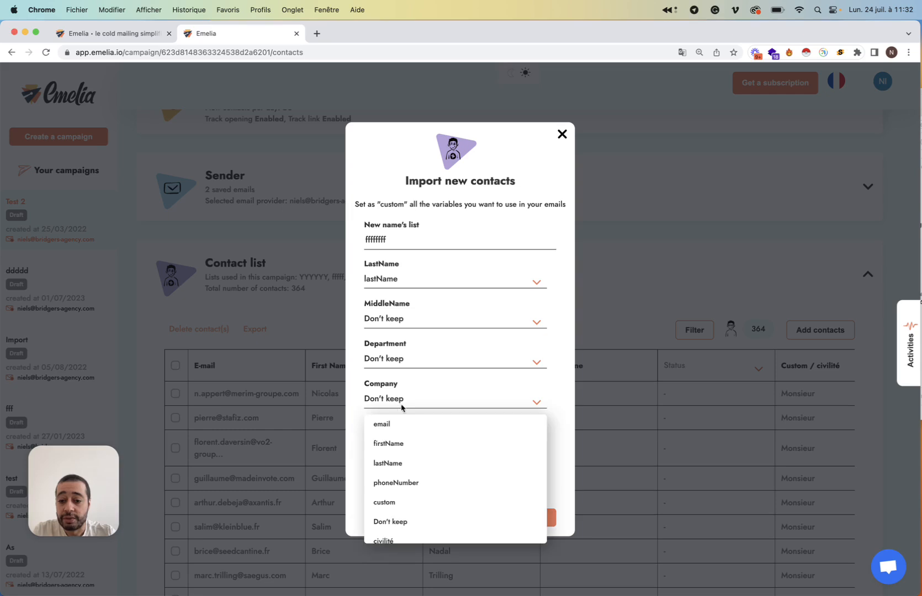
pyautogui.click(432, 504)
pyautogui.scroll(-3, 459, 435)
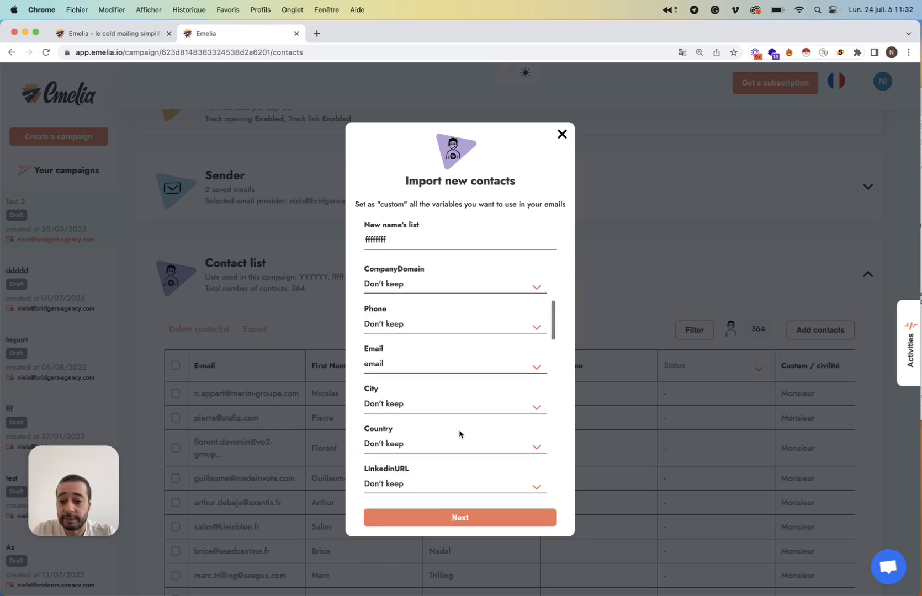
pyautogui.click(458, 519)
# - Display all contacts in the import preview, not only those with missing values, and close the import without saving
pyautogui.click(390, 215)
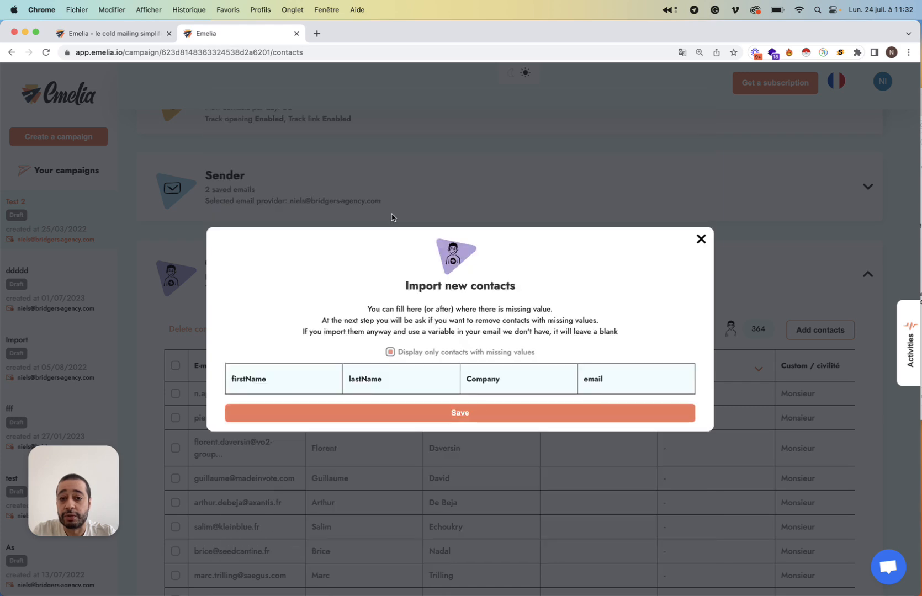
pyautogui.click(390, 352)
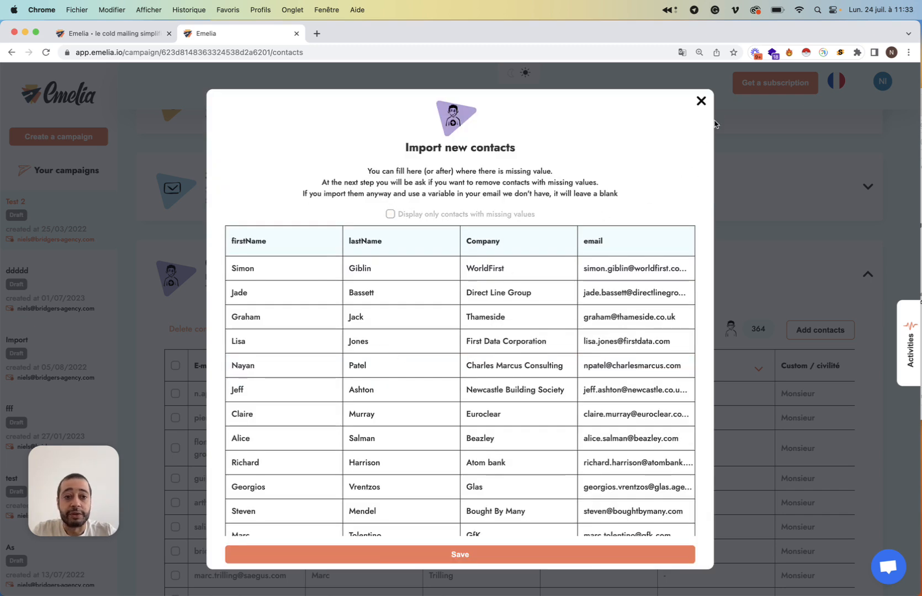
pyautogui.click(701, 100)
# - Examine the campaign's contact table, its select-all option, and the statuses available for filtering
pyautogui.scroll(-2, 677, 242)
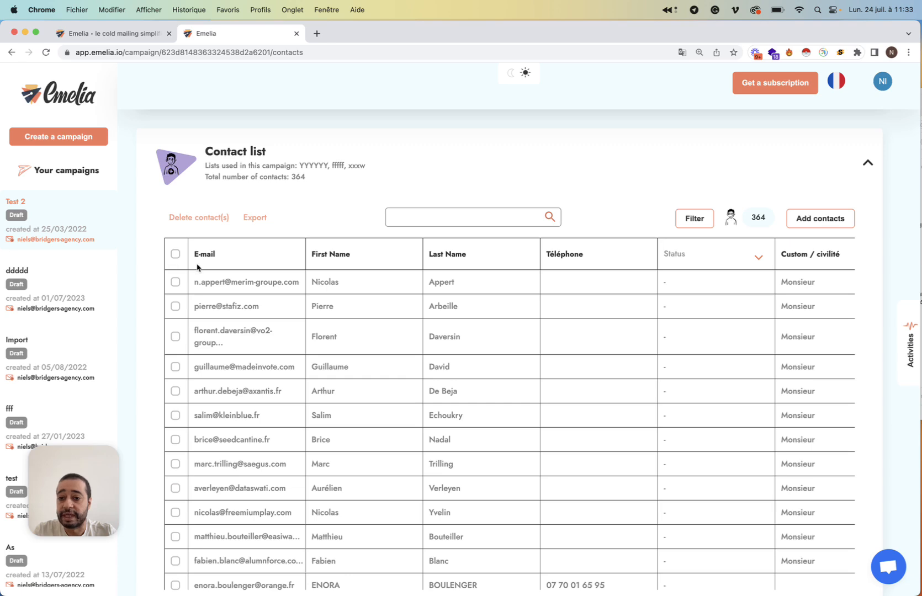
pyautogui.scroll(-3, 731, 450)
pyautogui.scroll(5, 730, 449)
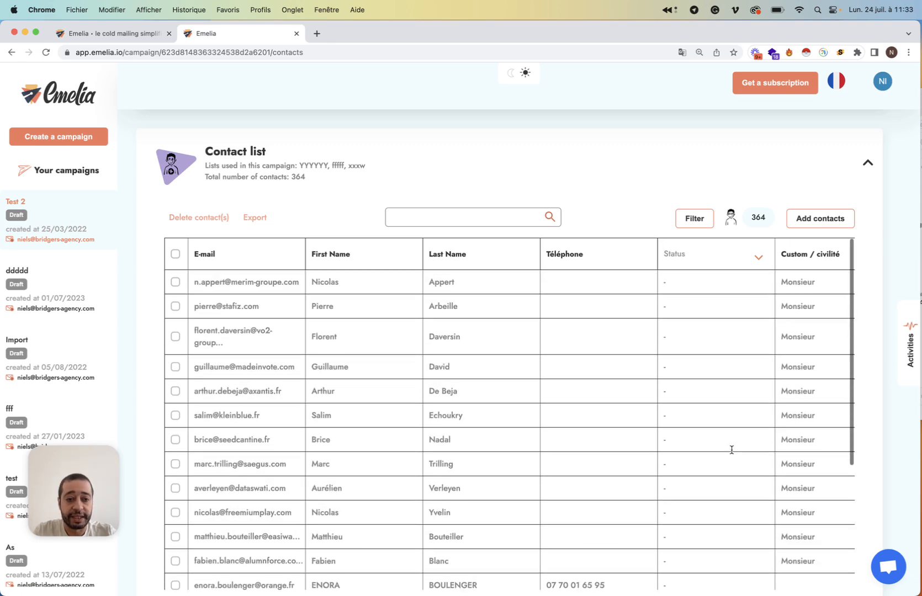
pyautogui.scroll(-2, 627, 212)
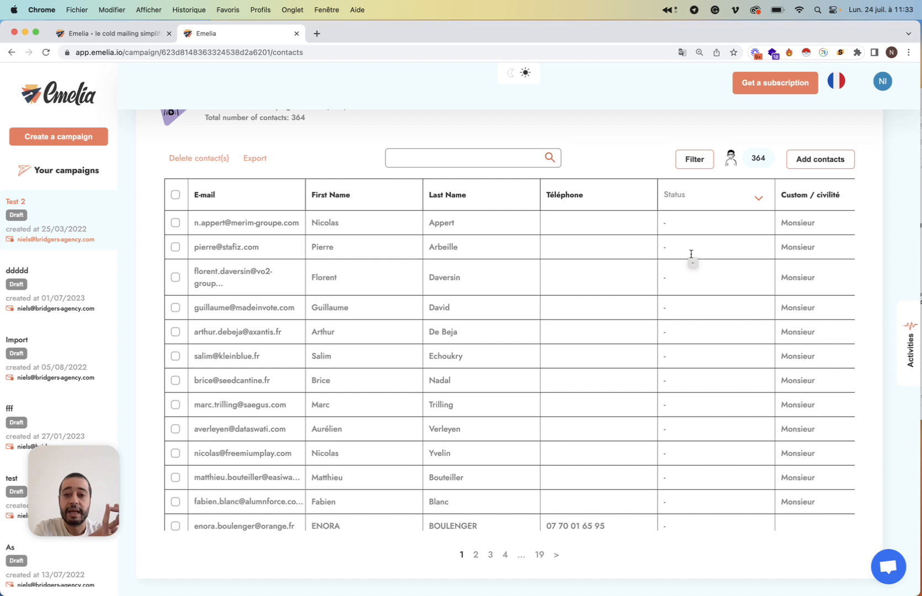
pyautogui.click(175, 194)
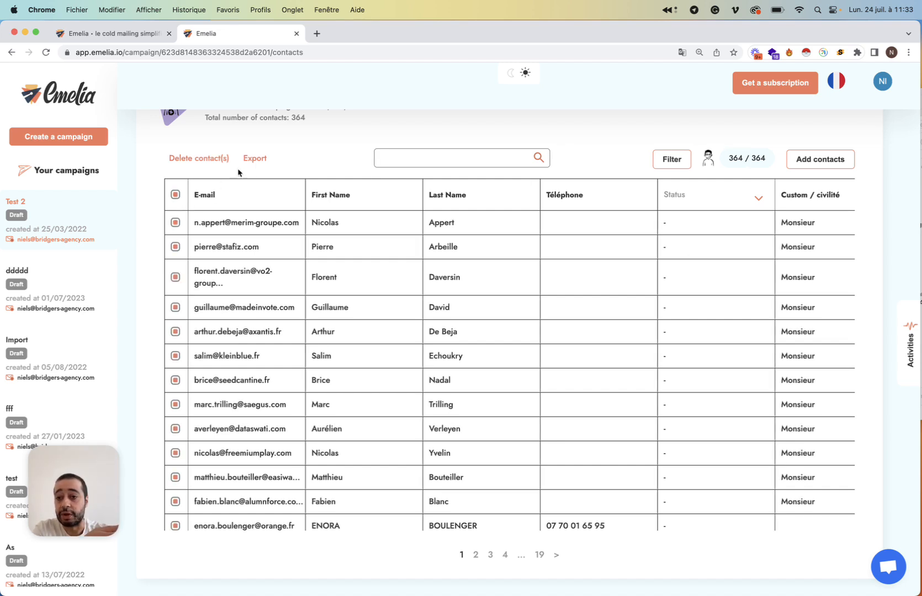
pyautogui.click(175, 194)
pyautogui.click(728, 192)
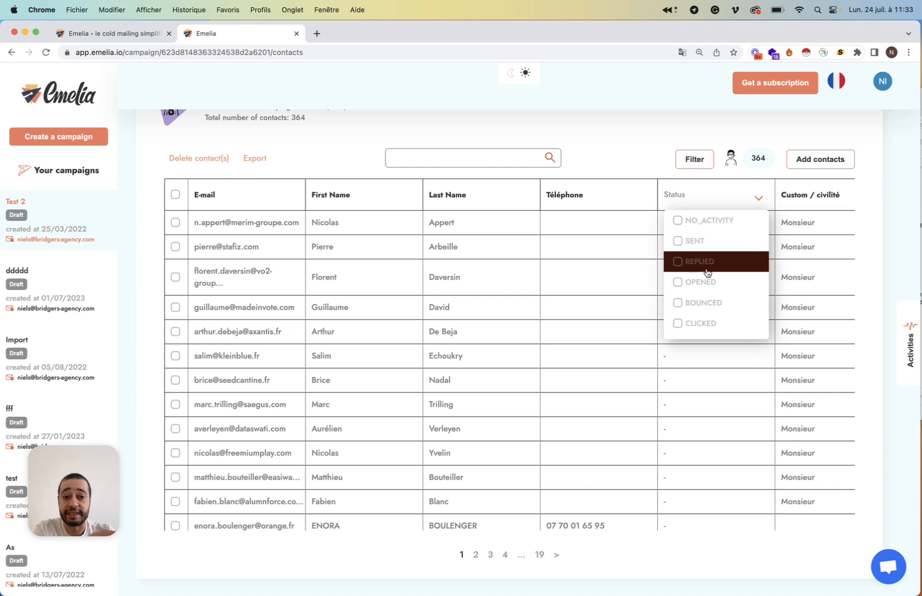
pyautogui.click(758, 197)
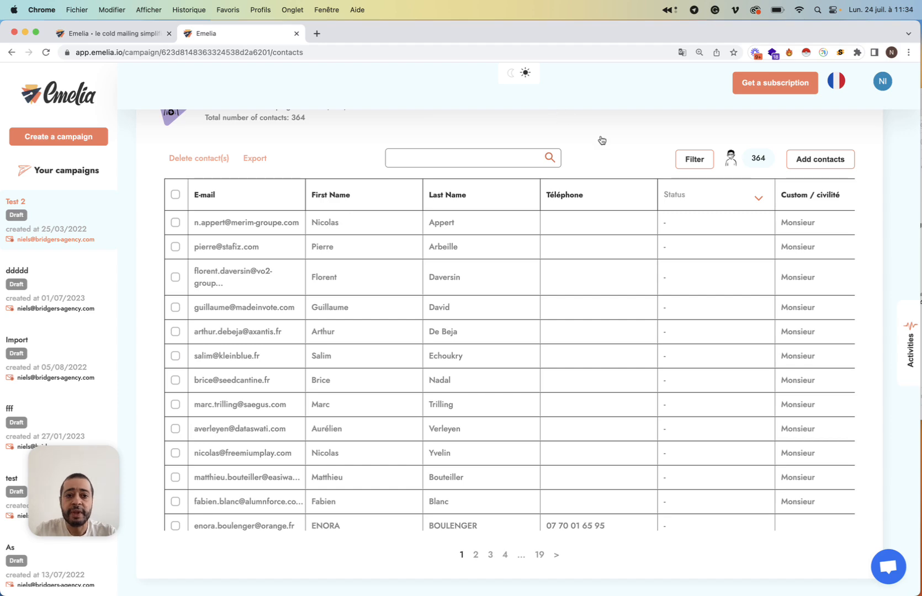
# - Tick removal of bounced, other-campaign and blacklisted contacts in the prospect filter, and close it without starting the filter
pyautogui.click(695, 159)
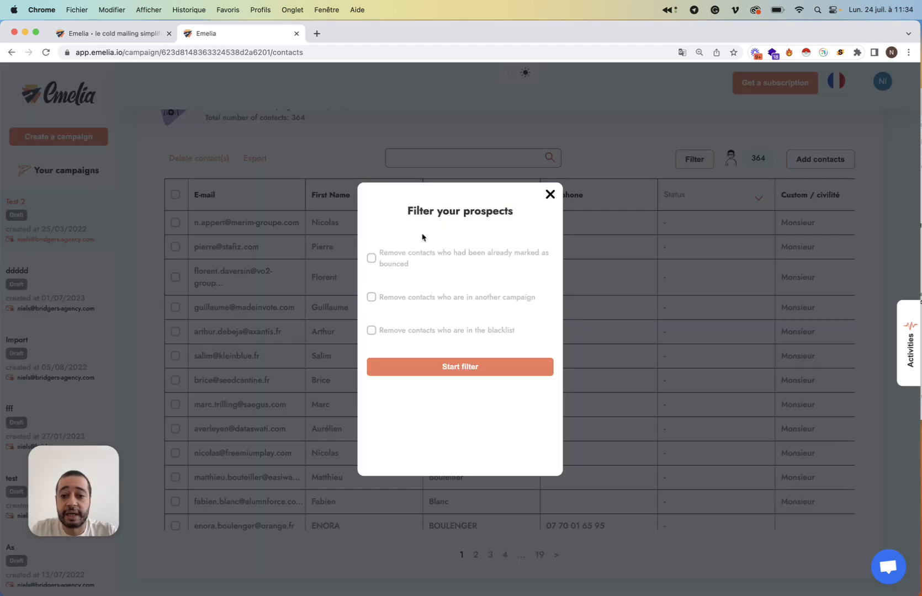
pyautogui.click(373, 260)
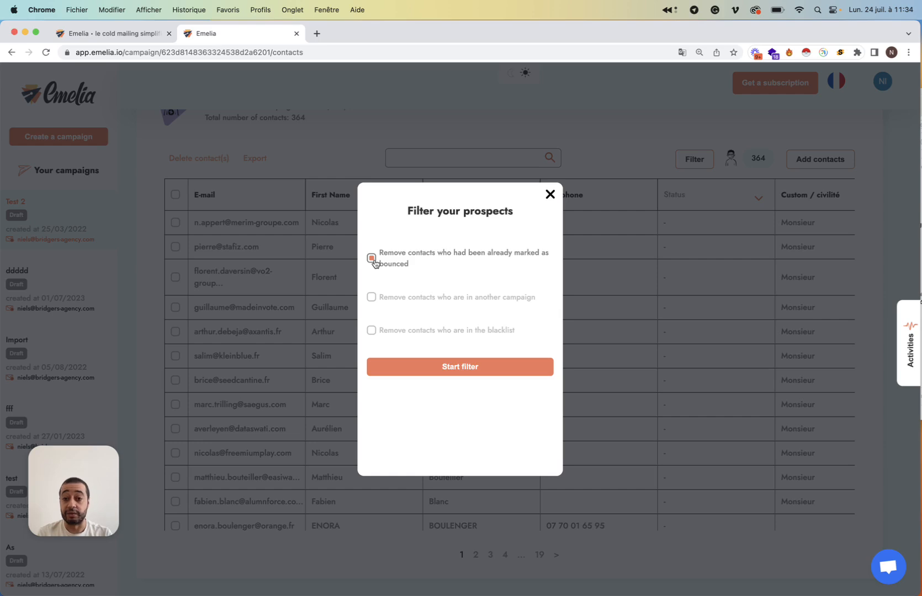
pyautogui.click(372, 300)
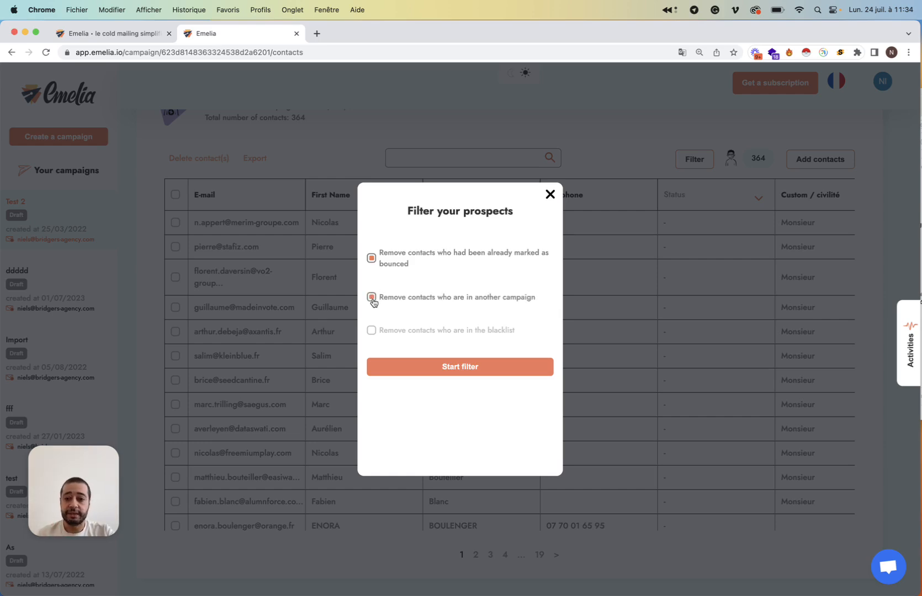
pyautogui.click(372, 331)
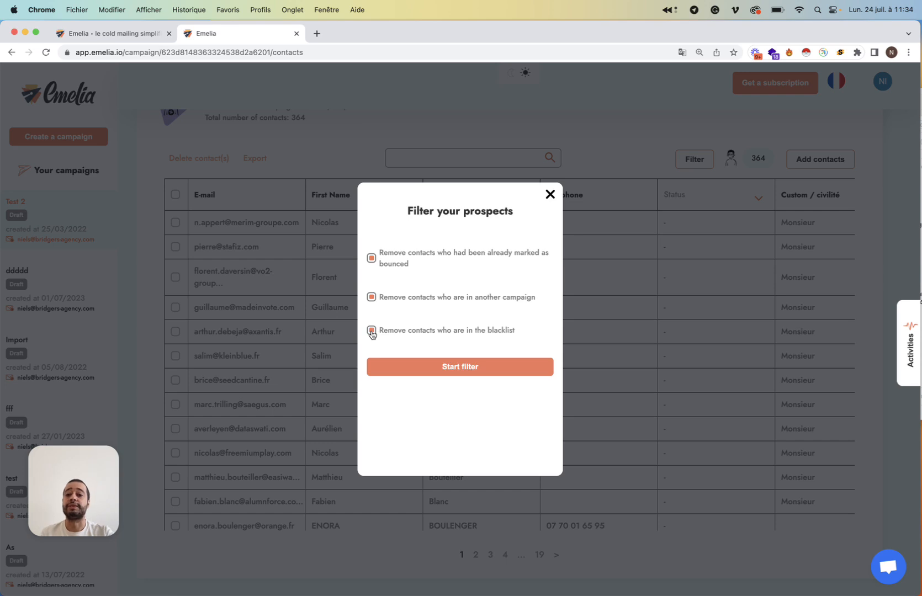
pyautogui.click(550, 195)
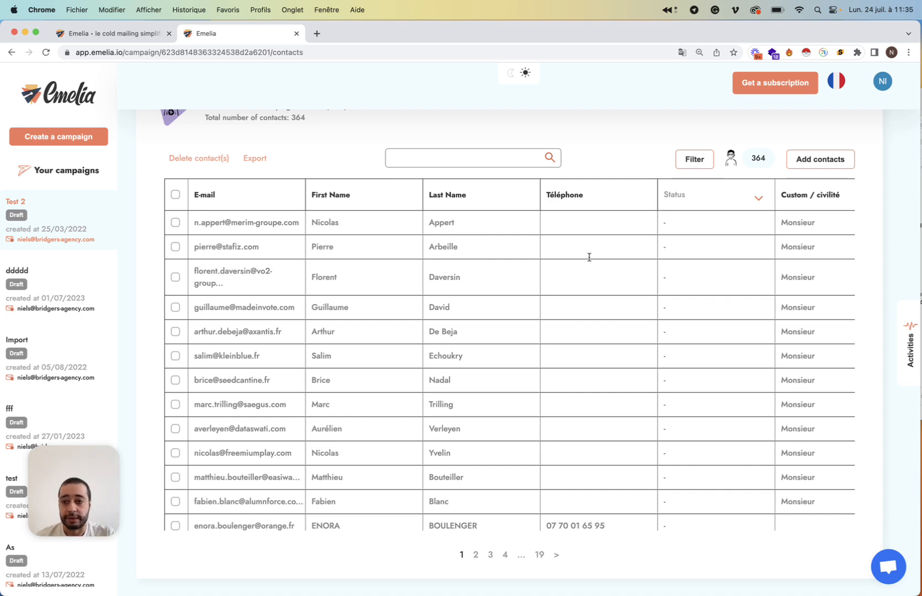
# - Replace the greeting in the email sequence's step 1 body with Hey followed by the firstName variable, and save
pyautogui.scroll(-5, 591, 350)
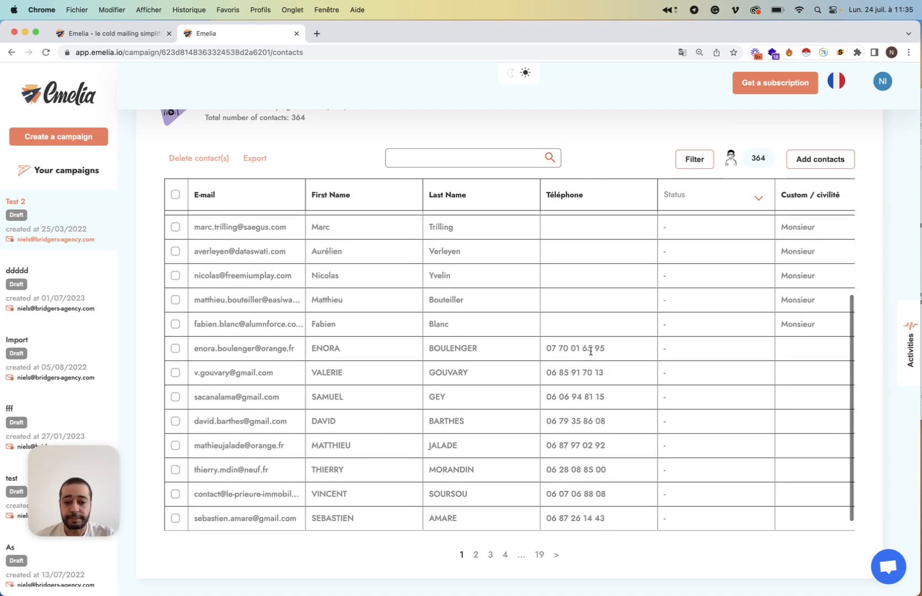
pyautogui.scroll(-5, 627, 554)
pyautogui.click(424, 527)
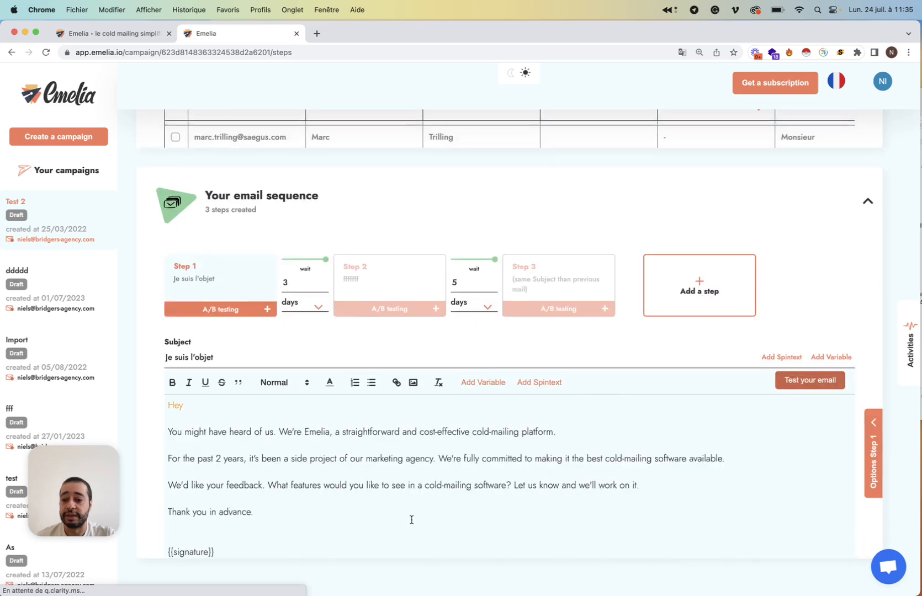
pyautogui.moveTo(187, 310); pyautogui.dragTo(172, 310)
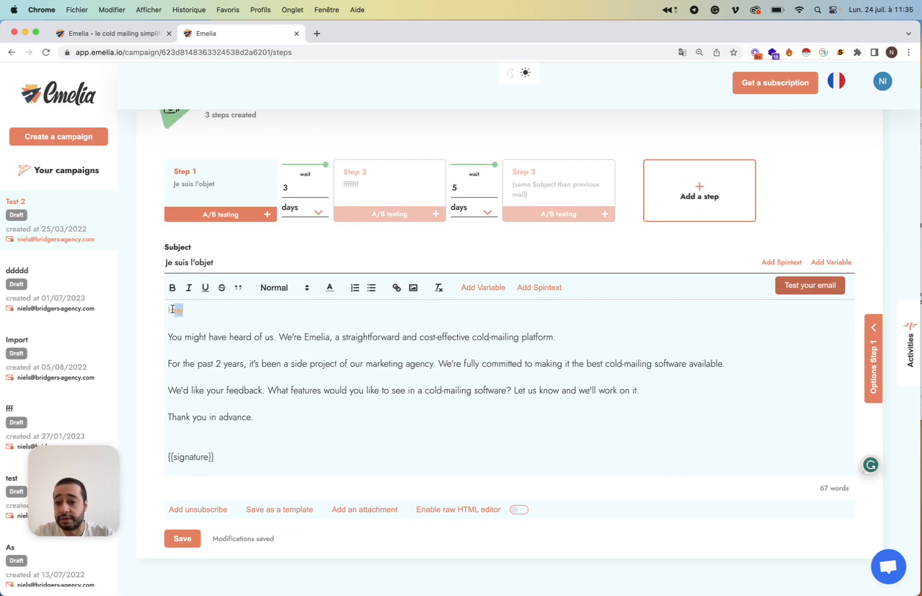
pyautogui.press('BackSpace')
pyautogui.press('BackSpace')
pyautogui.write('Hey')
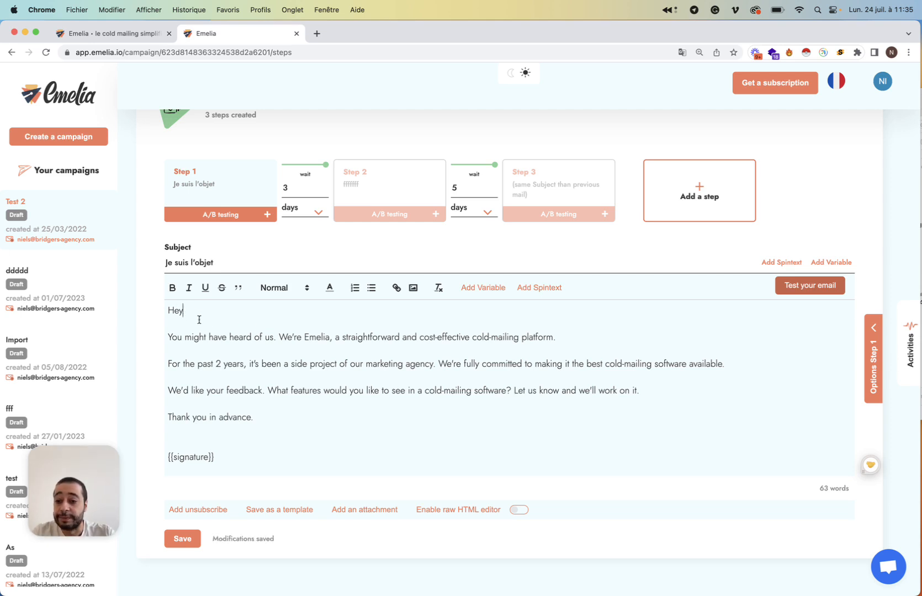
pyautogui.click(483, 287)
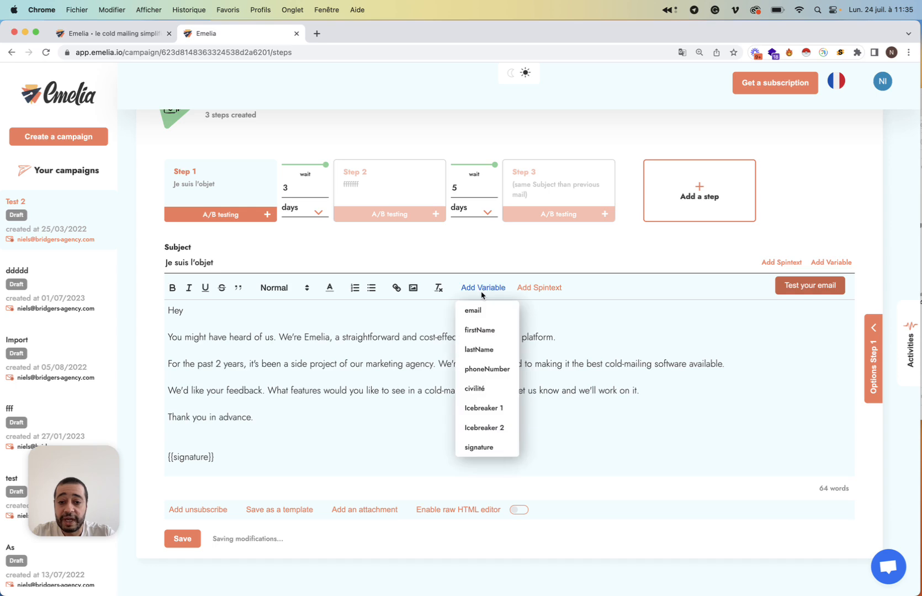
pyautogui.click(491, 330)
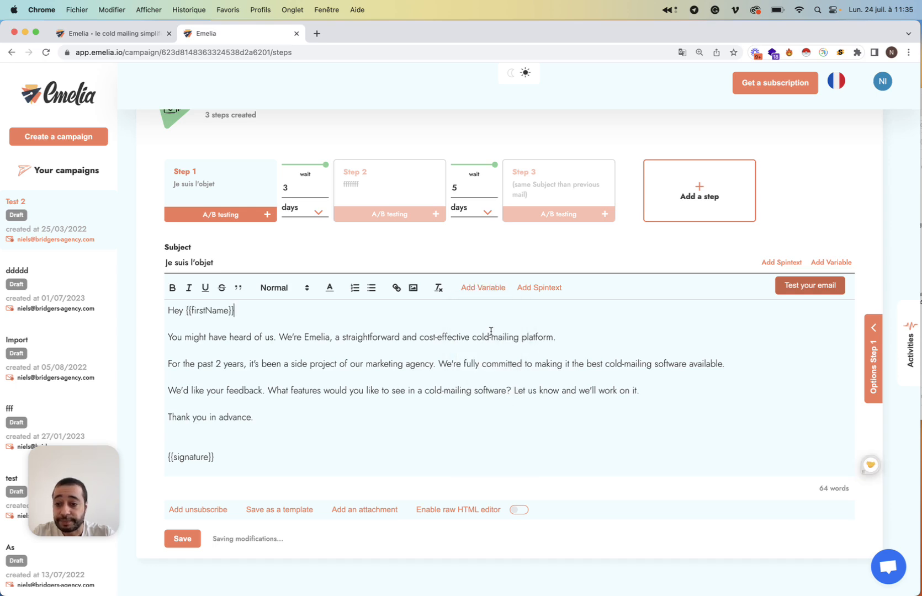
pyautogui.click(183, 539)
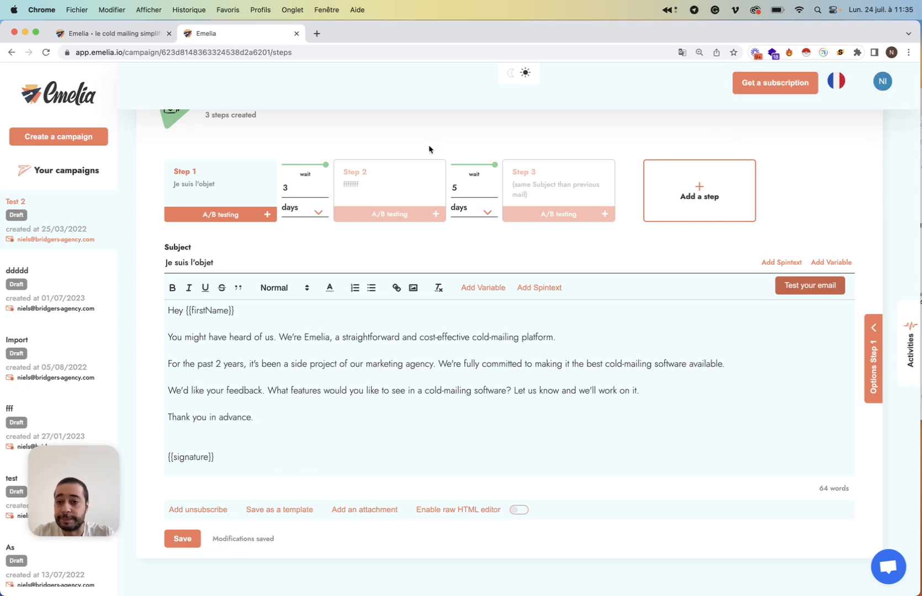
# - Clear the subject of the step 2 email so that it reuses the previous mail's subject
pyautogui.click(387, 201)
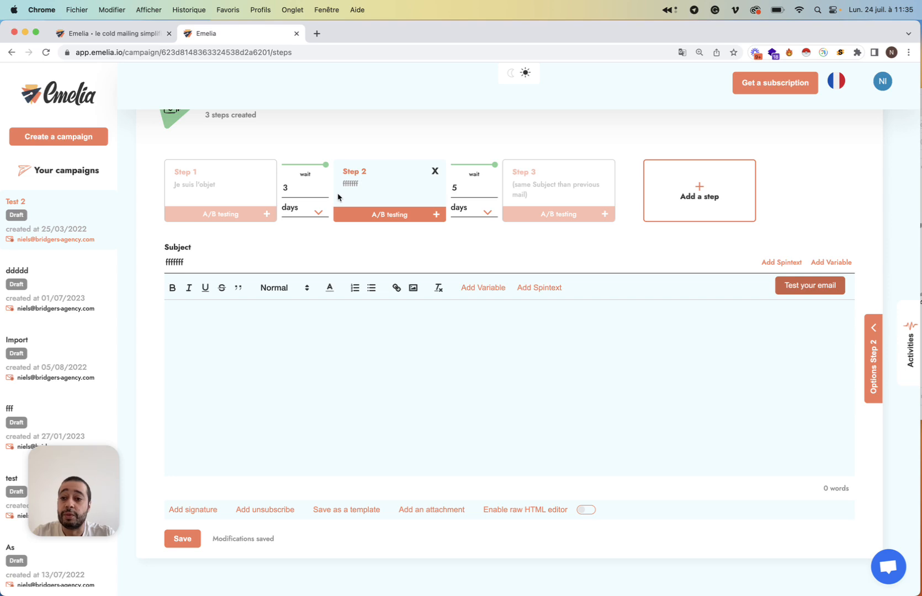
pyautogui.click(197, 265)
pyautogui.press('BackSpace')
pyautogui.press('BackSpace')
pyautogui.press('BackSpace')
pyautogui.press('BackSpace')
pyautogui.press('BackSpace')
pyautogui.press('BackSpace')
pyautogui.press('BackSpace')
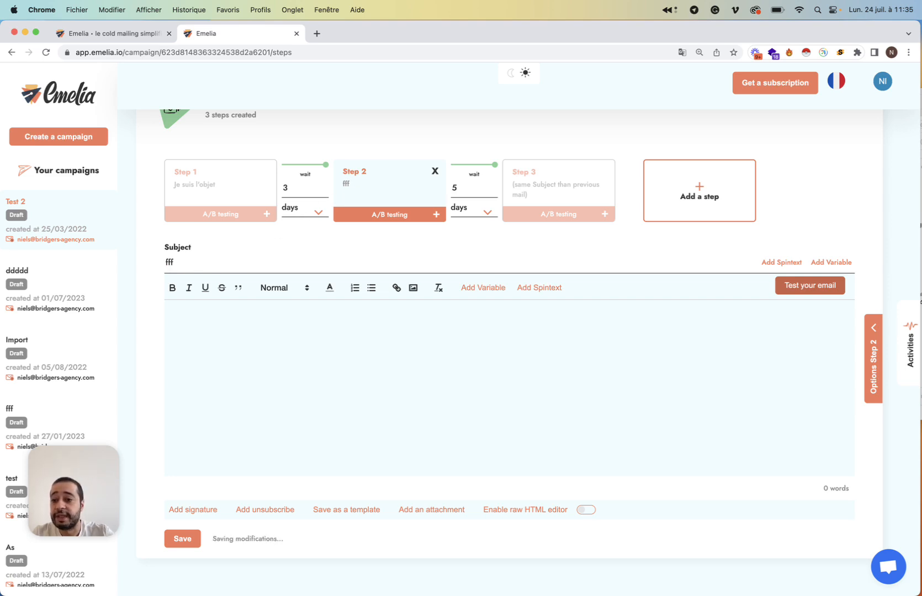
# - Change the subject of the step 1 email to "I am the subject" and save the sequence
pyautogui.click(237, 189)
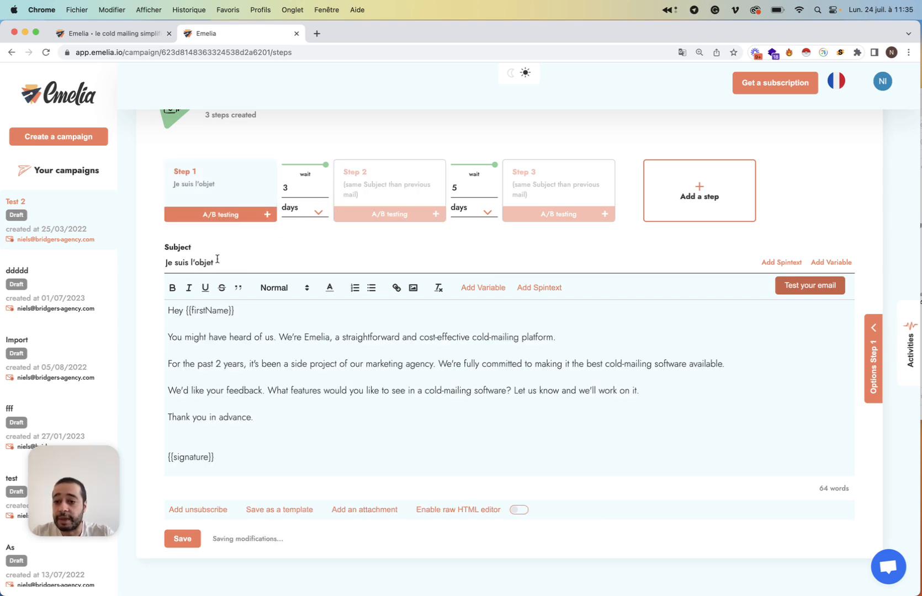
pyautogui.moveTo(231, 264); pyautogui.dragTo(118, 266)
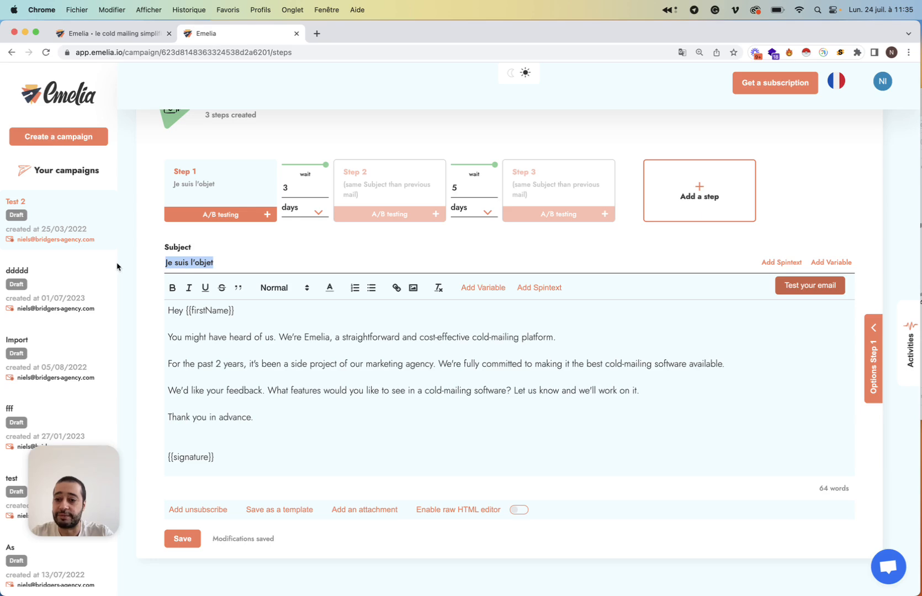
pyautogui.write('I')
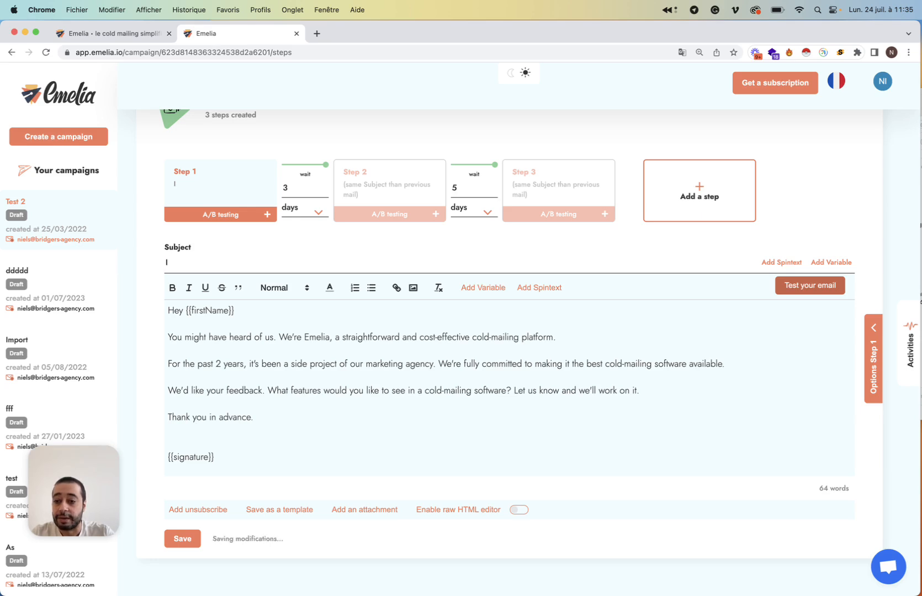
pyautogui.write(' am th')
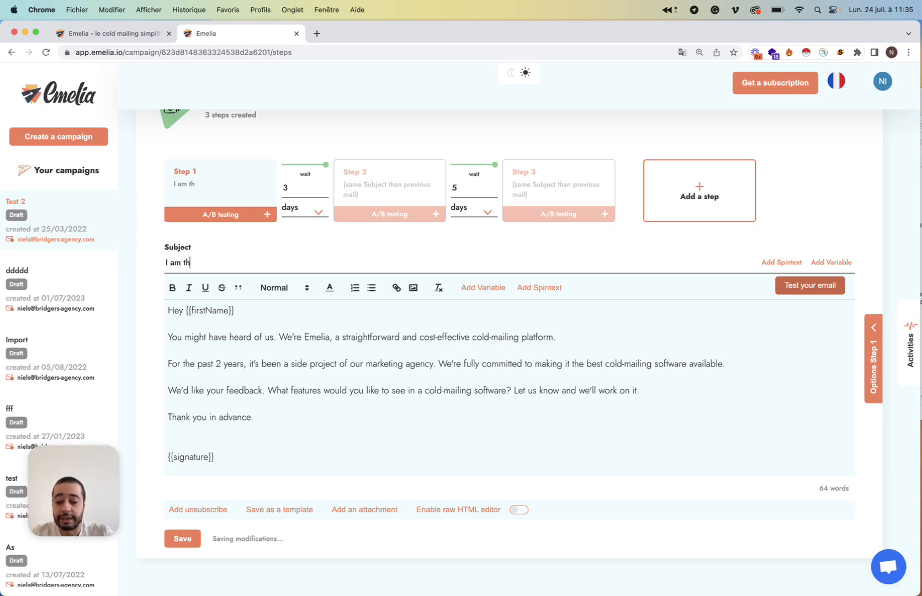
pyautogui.write('e subject')
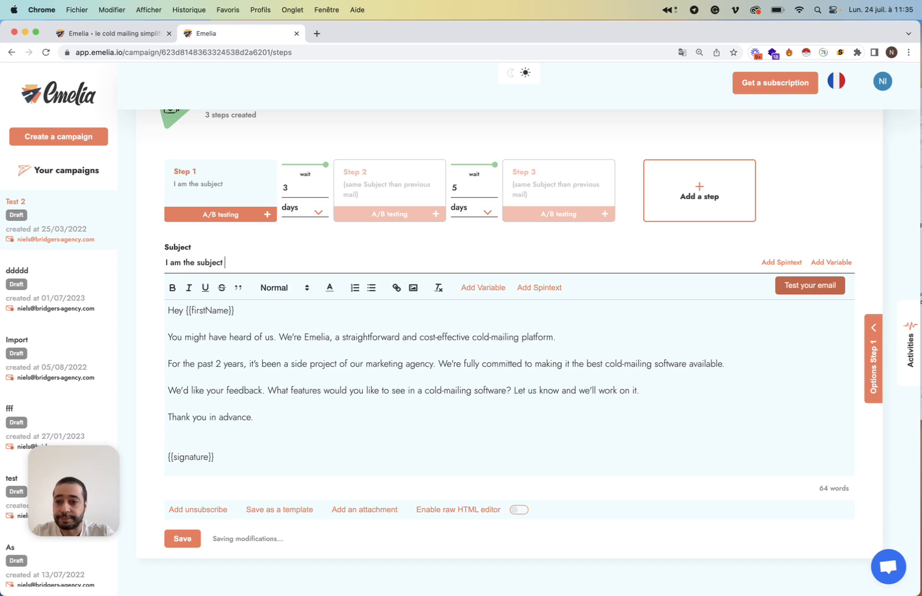
pyautogui.click(186, 540)
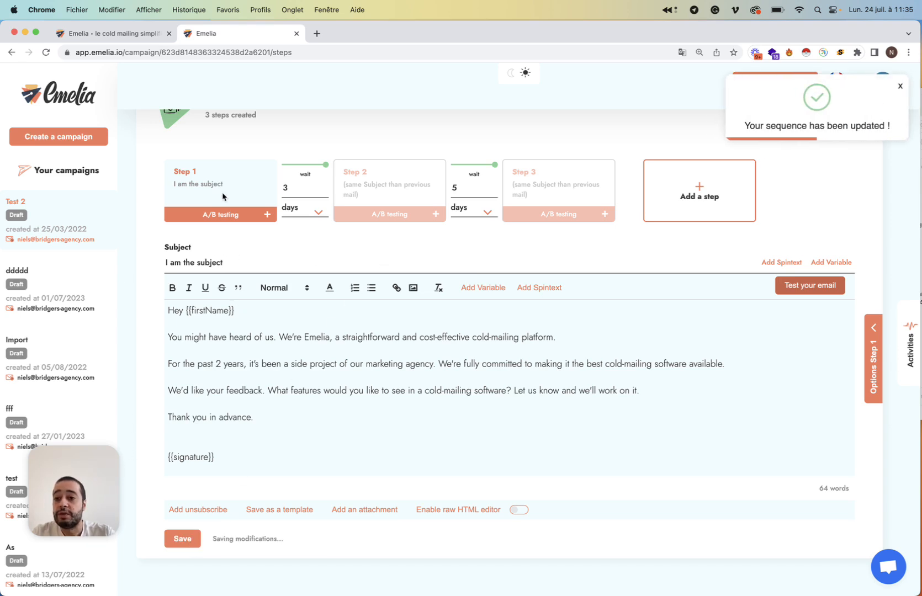
# - Give the step 2 email its own subject, ffffff
pyautogui.click(367, 192)
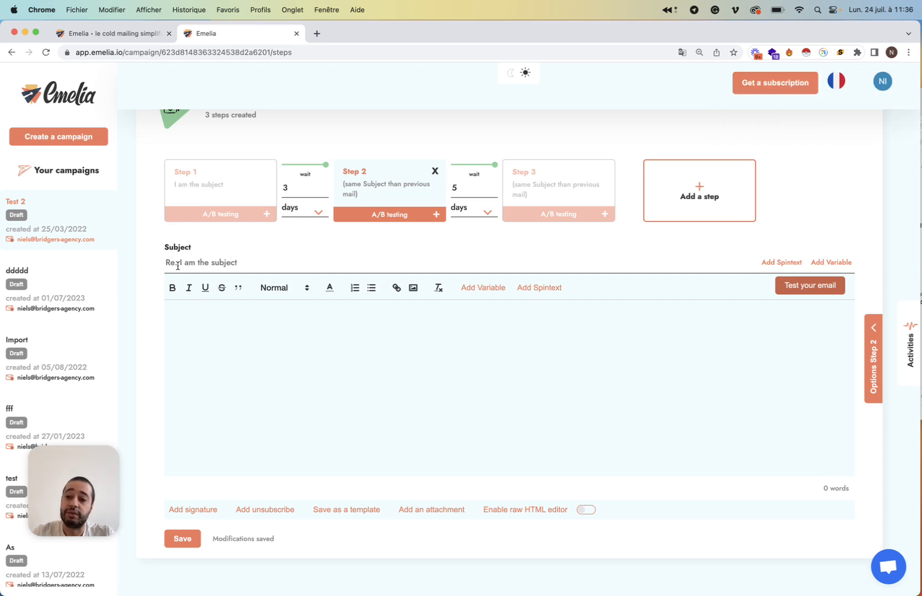
pyautogui.click(241, 264)
pyautogui.write('ffffff')
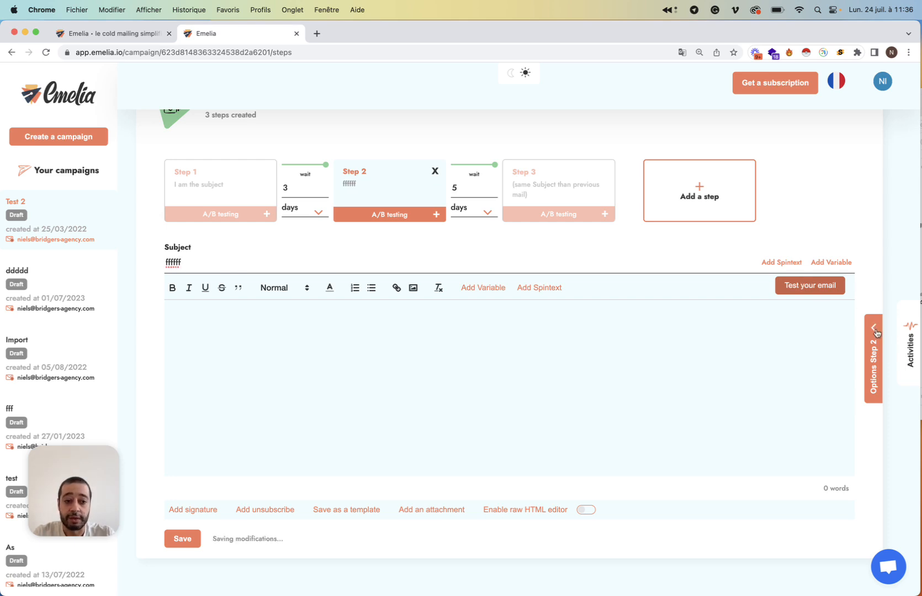
# - Turn the history of previous emails on and off in step 2's options, and check the available sender mailboxes
pyautogui.click(875, 380)
pyautogui.click(637, 230)
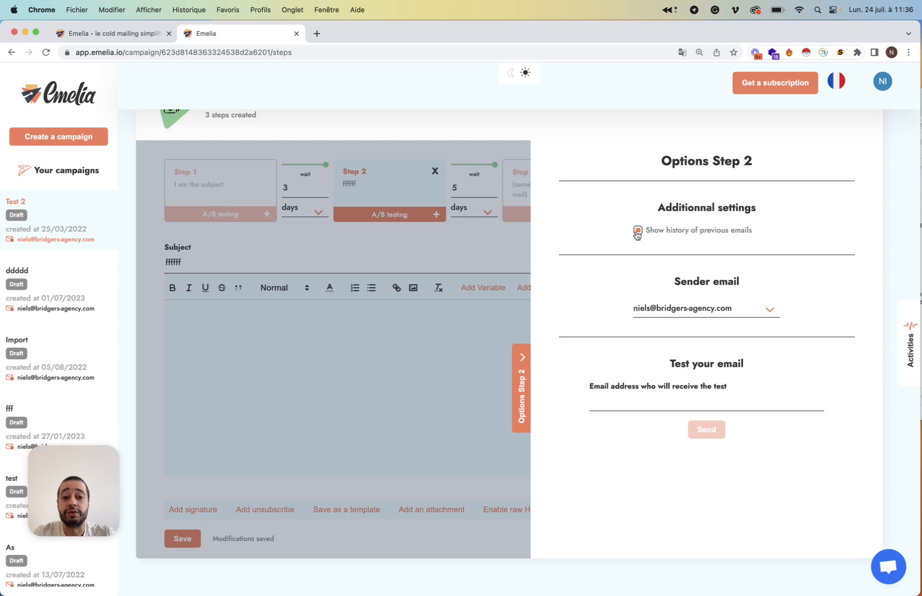
pyautogui.click(638, 231)
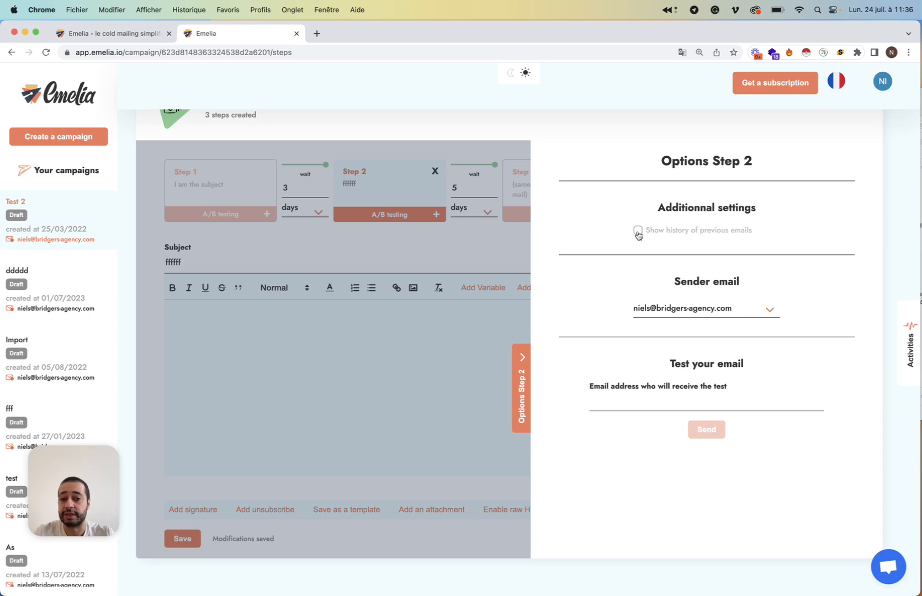
pyautogui.click(708, 314)
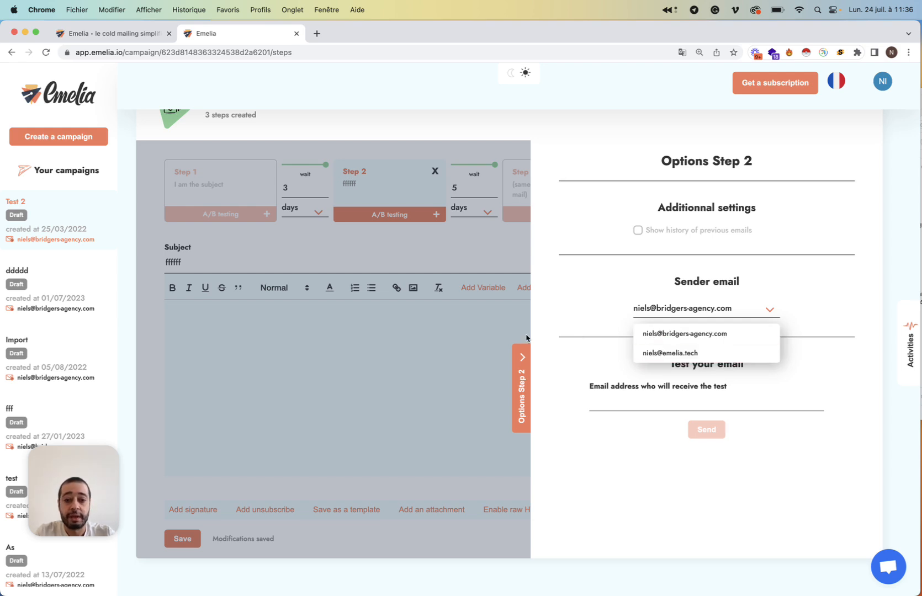
pyautogui.click(514, 375)
pyautogui.click(875, 355)
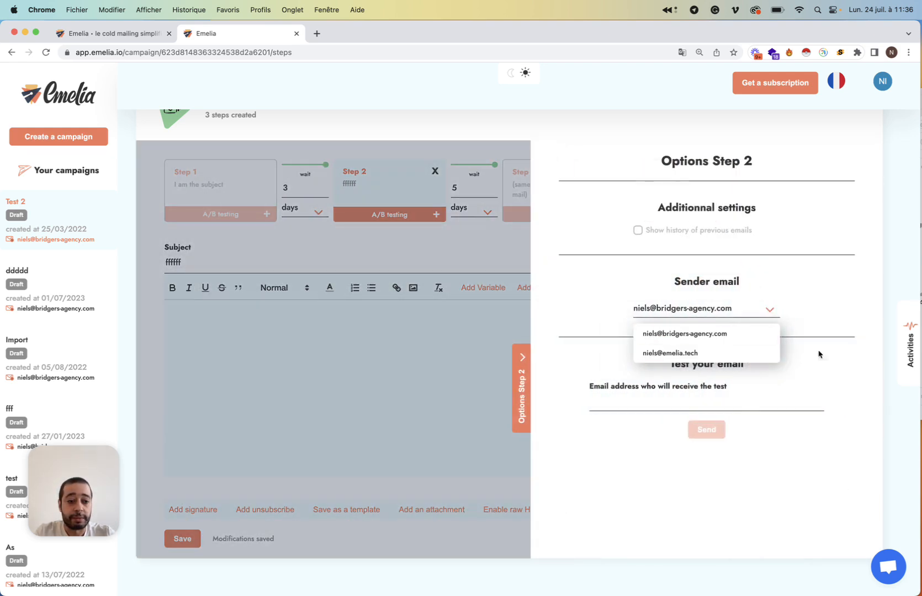
pyautogui.click(523, 373)
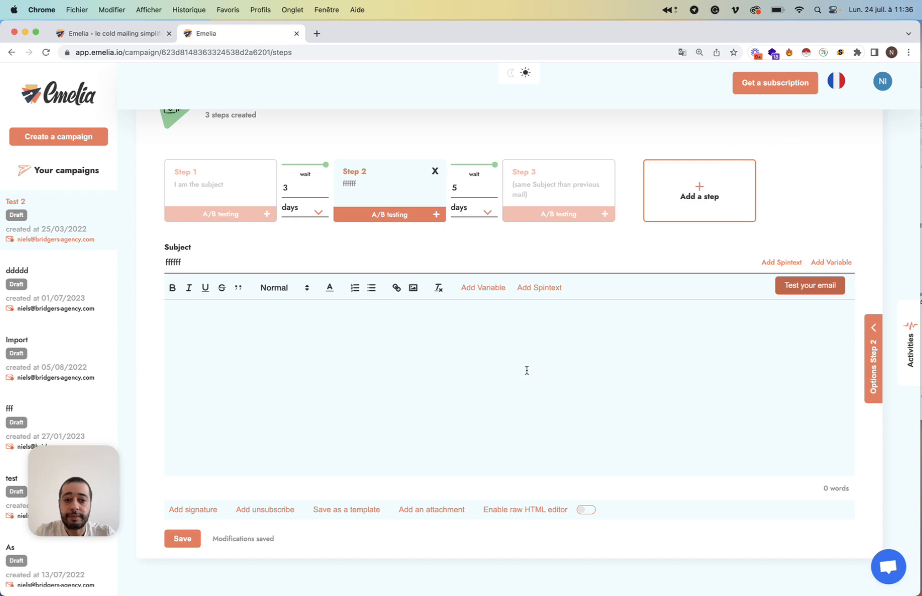
# - Set the wait between steps 1 and 2 to 5 days and save the sequence
pyautogui.click(297, 187)
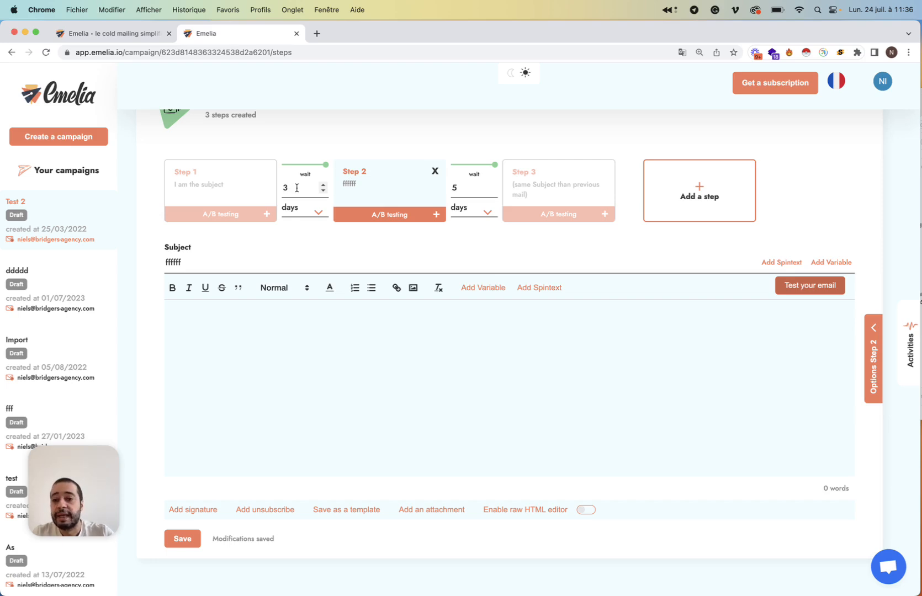
pyautogui.press('BackSpace')
pyautogui.write('5')
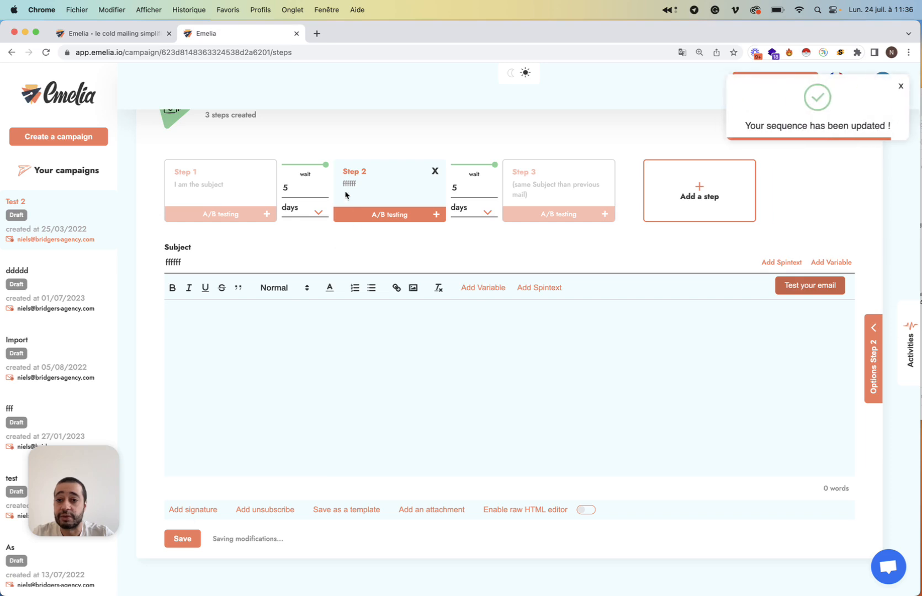
# - Add Saturday and Sunday to the sending days in the campaign's general settings and save
pyautogui.click(433, 203)
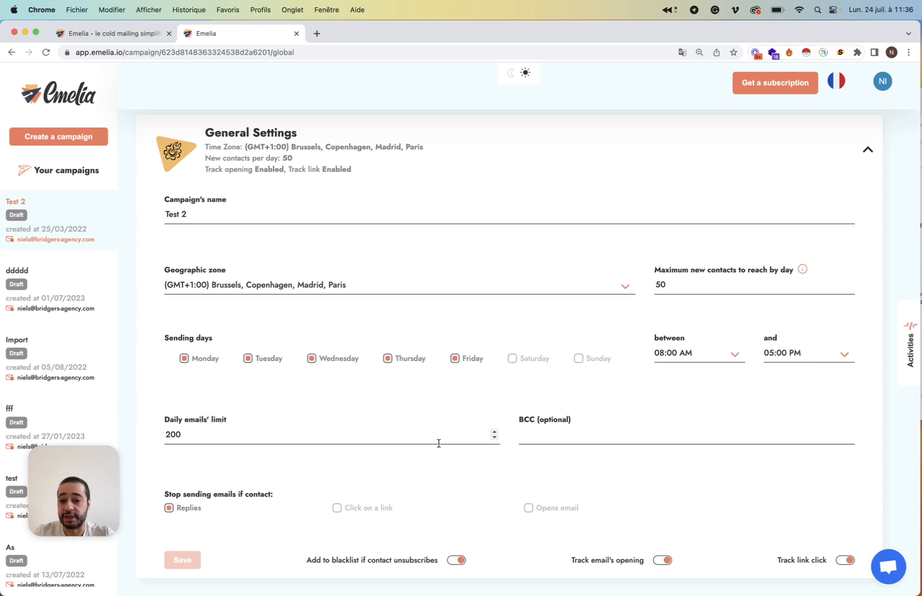
pyautogui.click(513, 359)
pyautogui.click(579, 358)
pyautogui.click(178, 562)
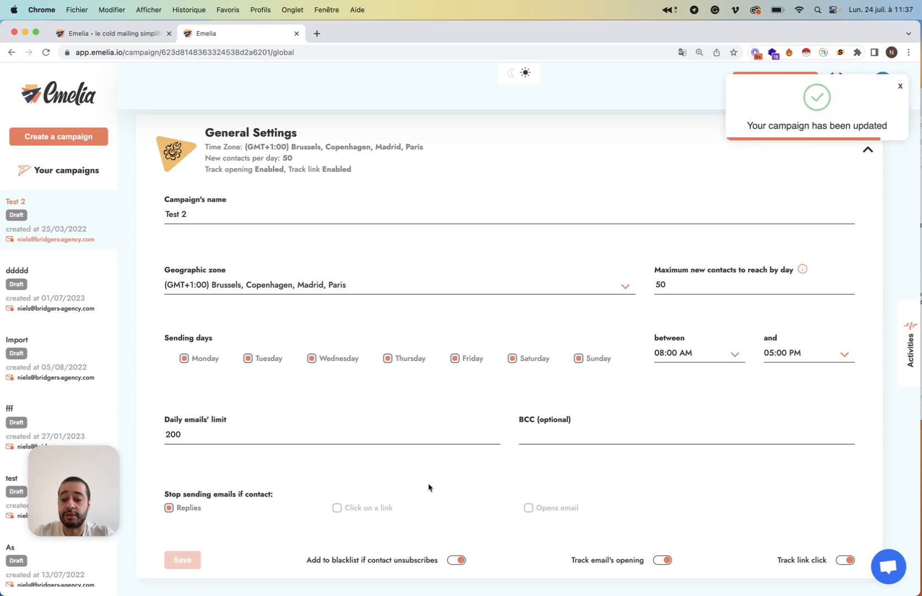
# - Set the wait between steps 1 and 2 of the email sequence to 7 days and save
pyautogui.scroll(-5, 429, 488)
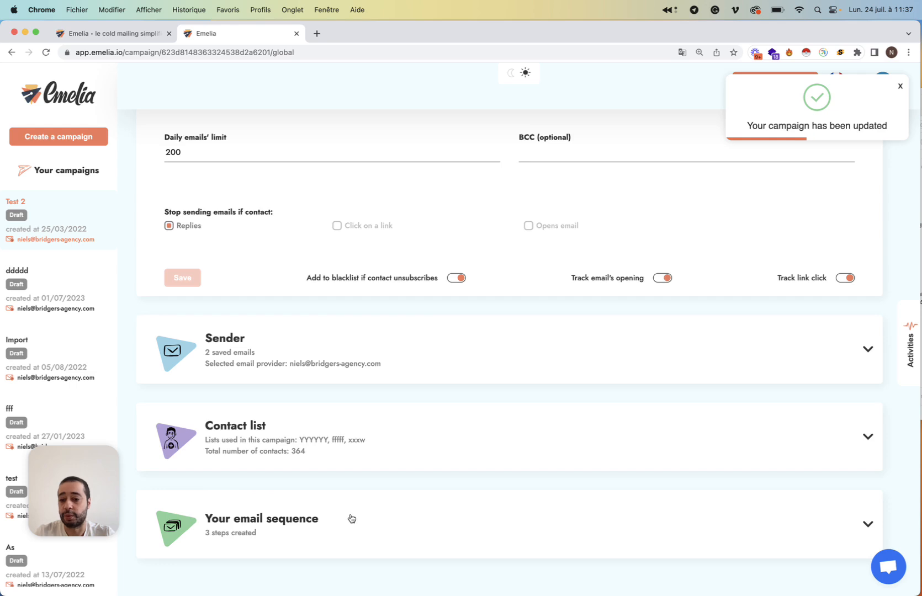
pyautogui.click(351, 518)
pyautogui.click(287, 210)
pyautogui.write('0')
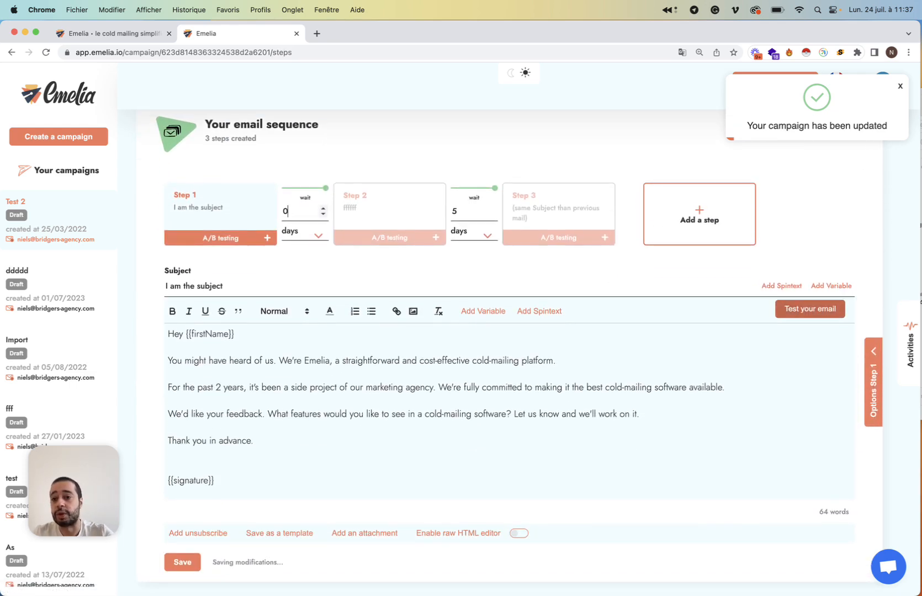
pyautogui.press('BackSpace')
pyautogui.write('7')
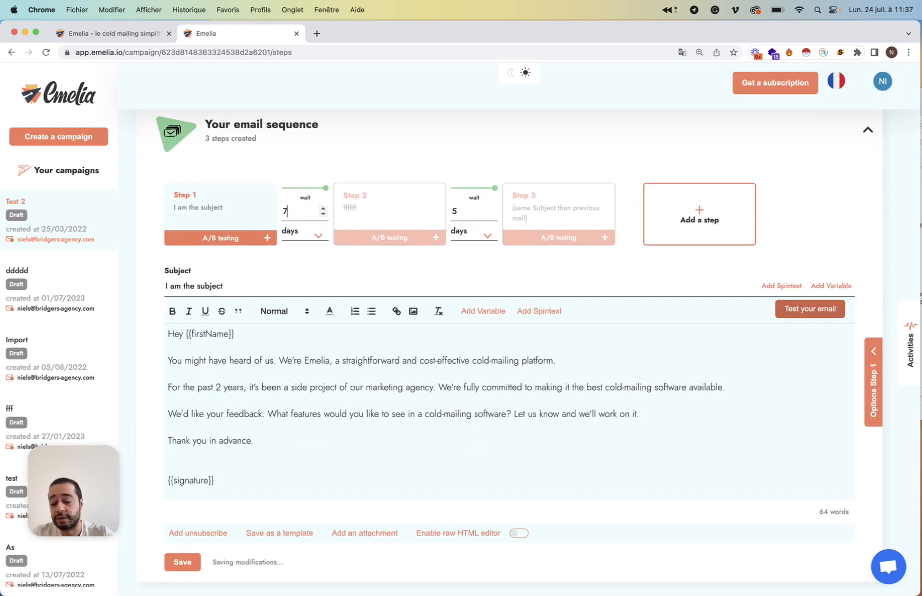
pyautogui.click(183, 562)
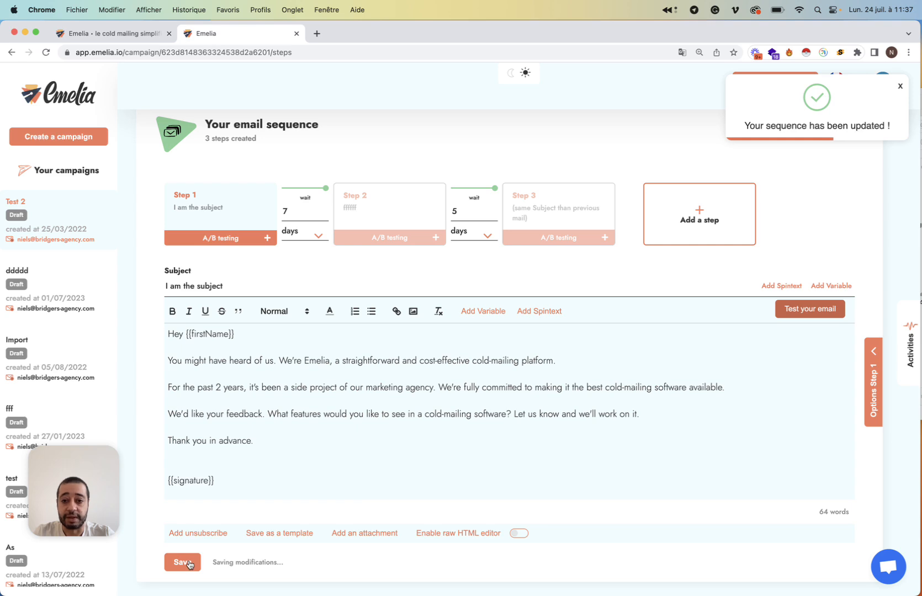
# - Add three more steps to the end of the email sequence, check the wait unit options after step 1, and save
pyautogui.click(701, 216)
pyautogui.click(796, 211)
pyautogui.click(796, 211)
pyautogui.hscroll(-5, 429, 224)
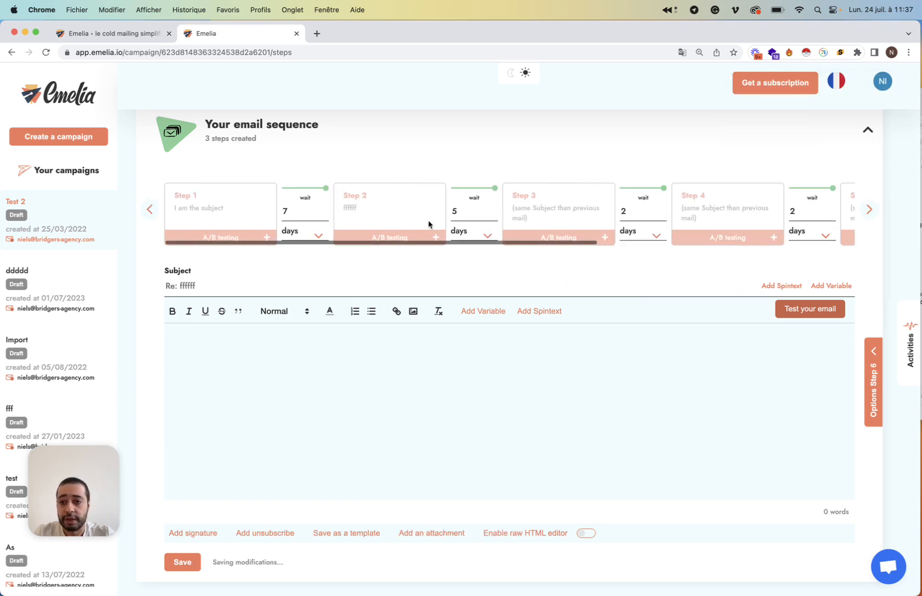
pyautogui.click(313, 233)
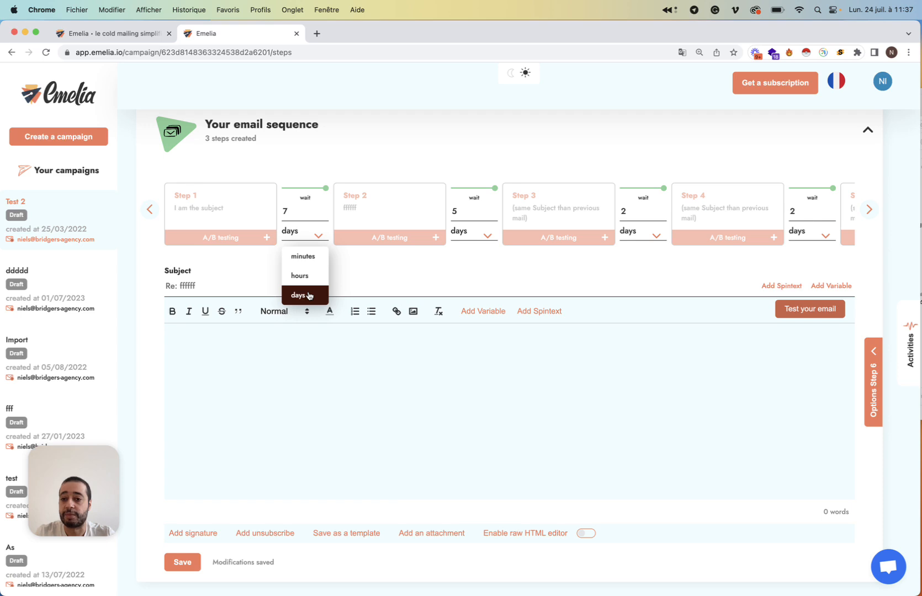
pyautogui.click(320, 234)
pyautogui.click(187, 562)
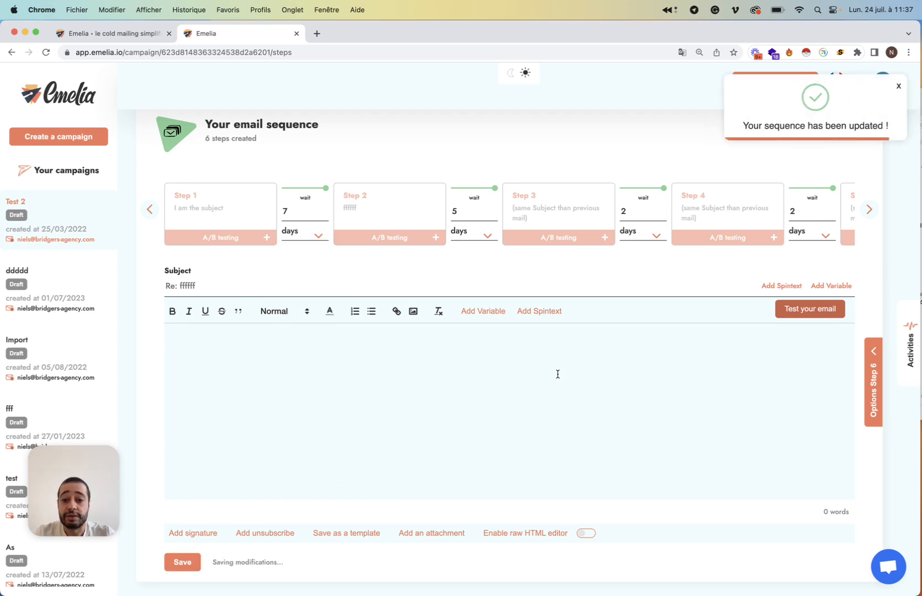
# - View the test email dialog and close it without sending anything
pyautogui.click(807, 316)
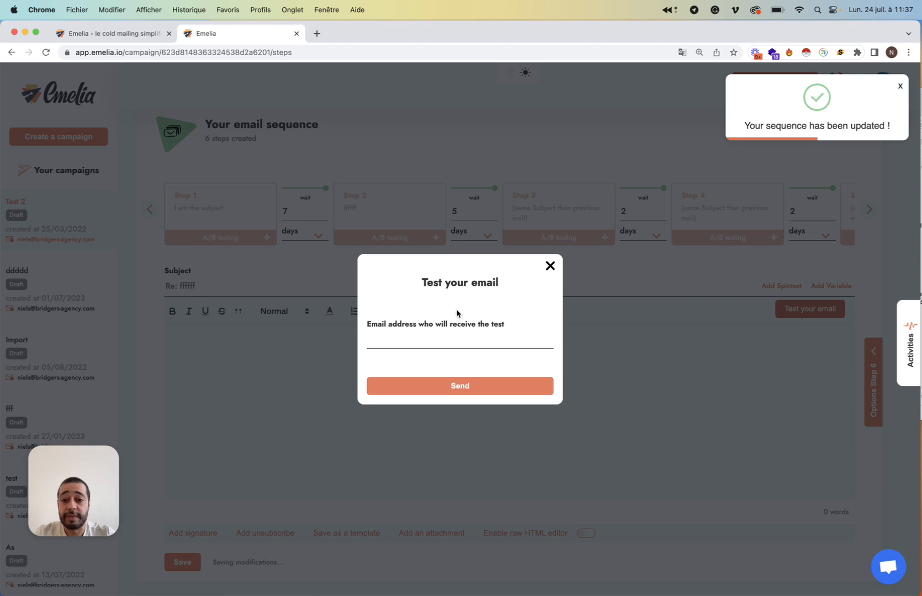
pyautogui.click(550, 266)
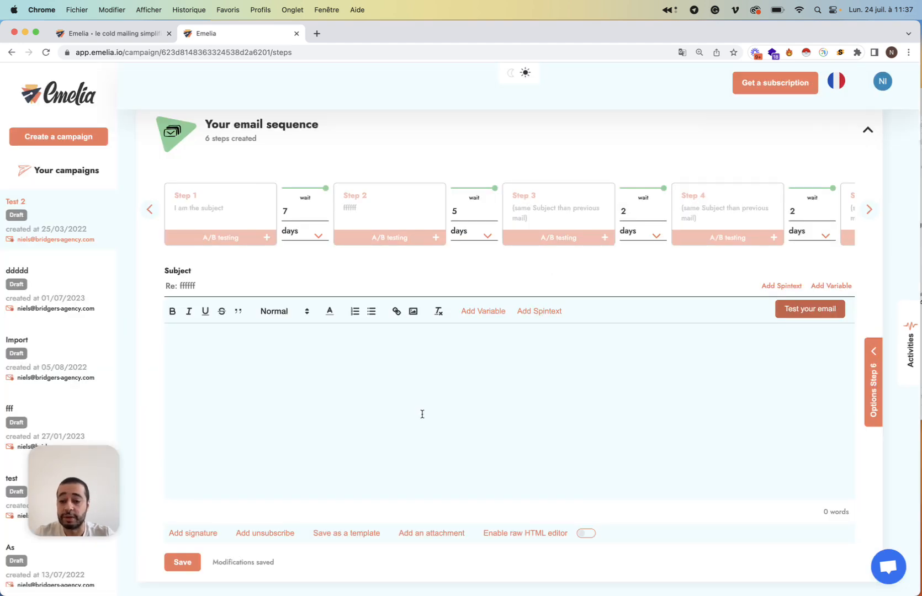
# - Replace the greeting word "Hey" in step 1's email body with a spintext placeholder before the first name variable
pyautogui.click(217, 217)
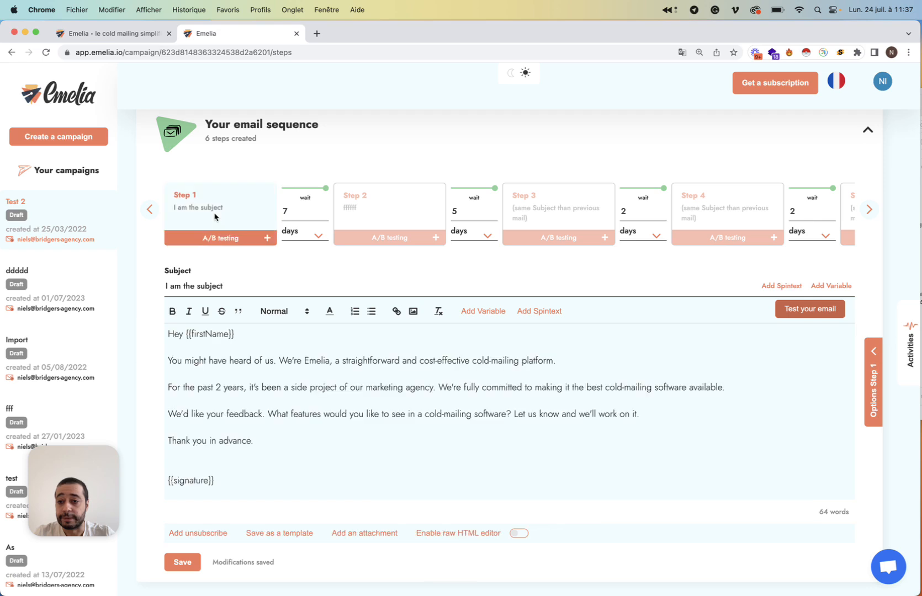
pyautogui.doubleClick(175, 334)
pyautogui.press('BackSpace')
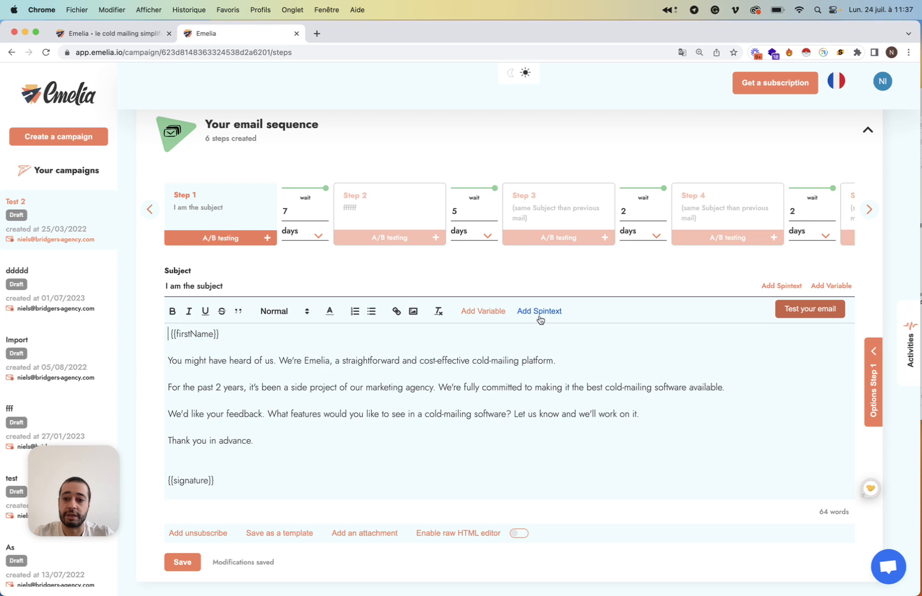
pyautogui.click(539, 310)
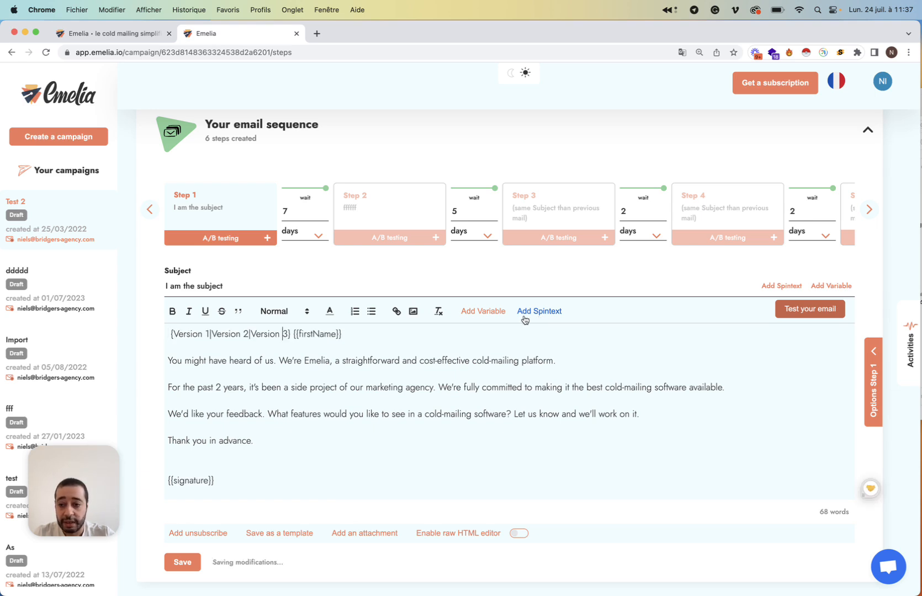
# - Set the greeting spintext's versions to Hey, Hello and Salut, and save the sequence
pyautogui.moveTo(210, 334); pyautogui.dragTo(191, 335)
pyautogui.write('Hey|Hello')
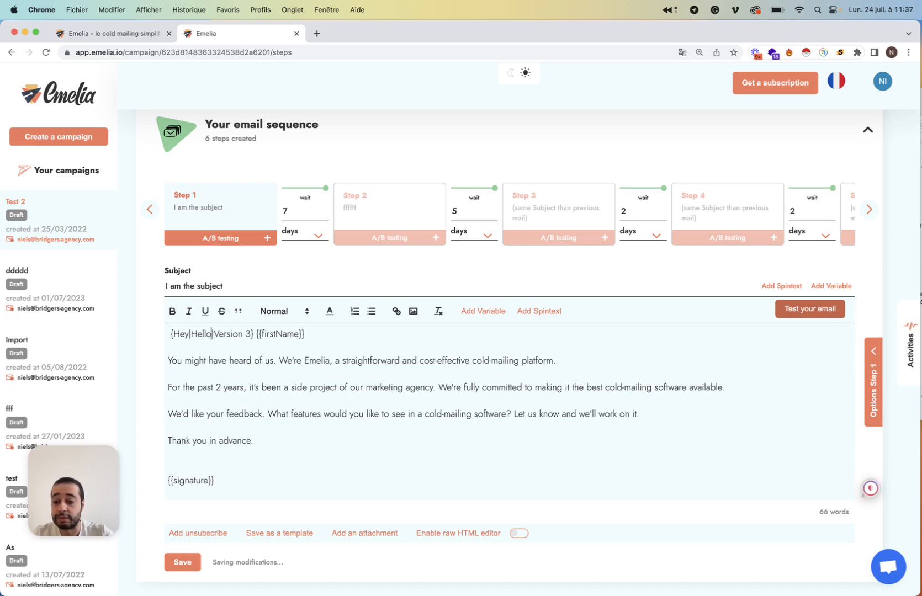
pyautogui.moveTo(252, 334); pyautogui.dragTo(214, 335)
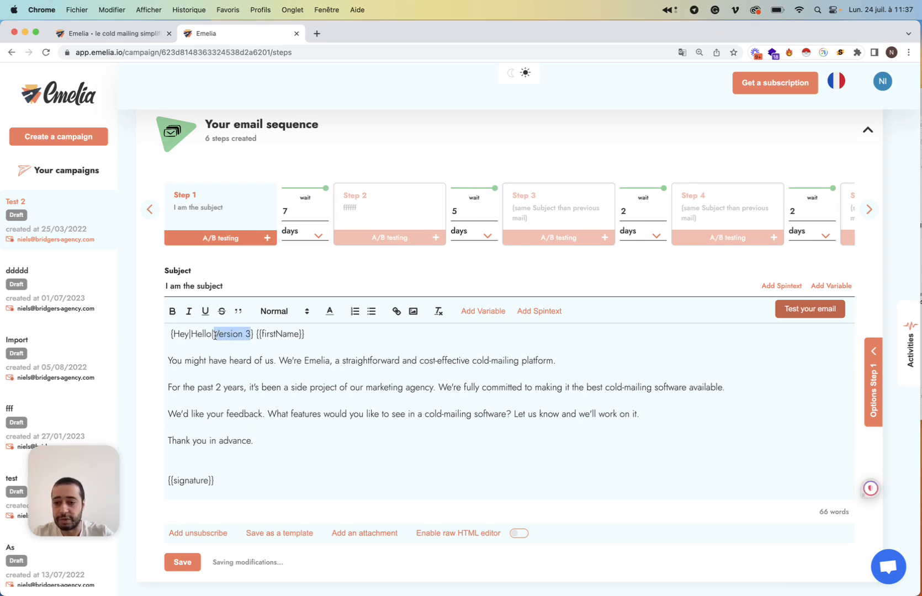
pyautogui.write('Salut')
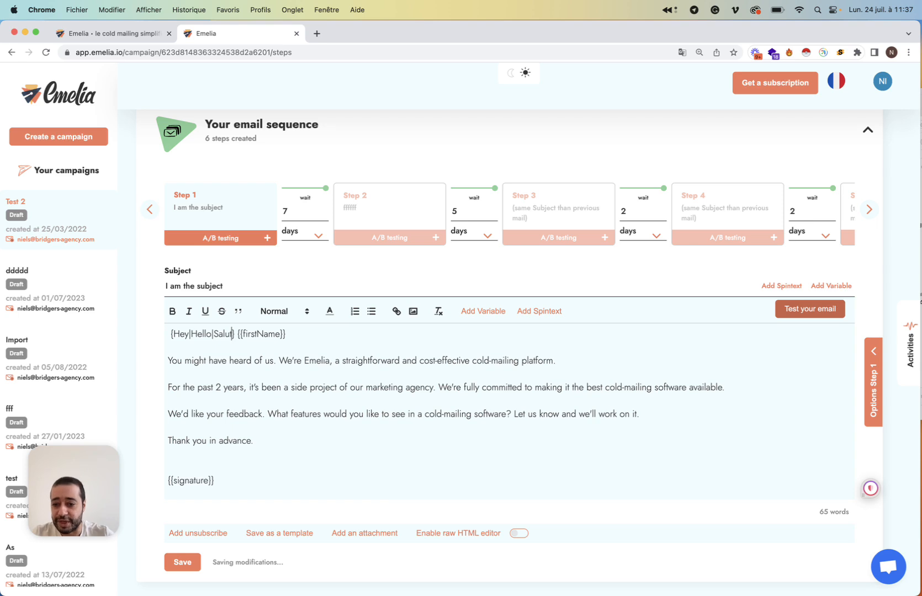
pyautogui.click(183, 562)
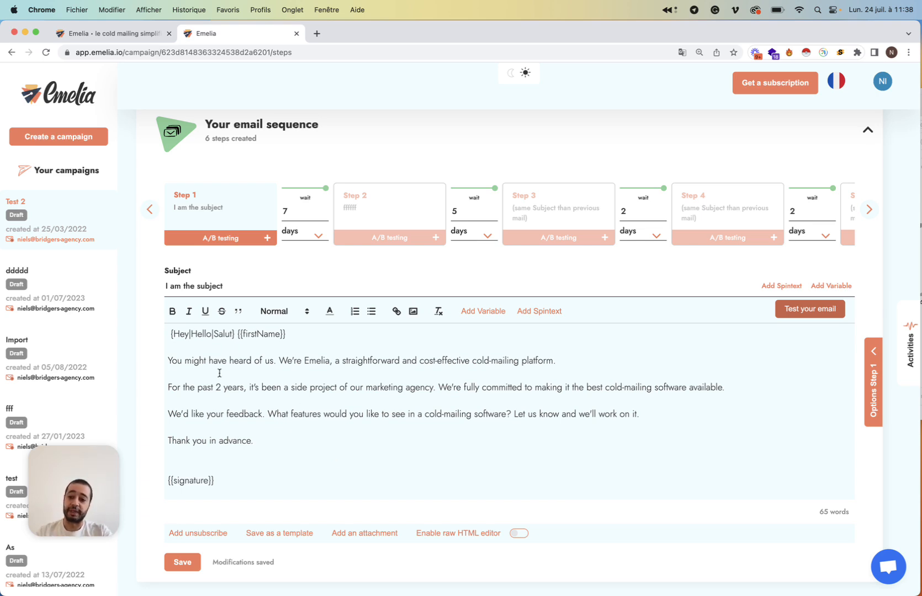
# - Highlight the main paragraphs of step 1's email, save the sequence again and dismiss the notification
pyautogui.moveTo(166, 361); pyautogui.dragTo(340, 445)
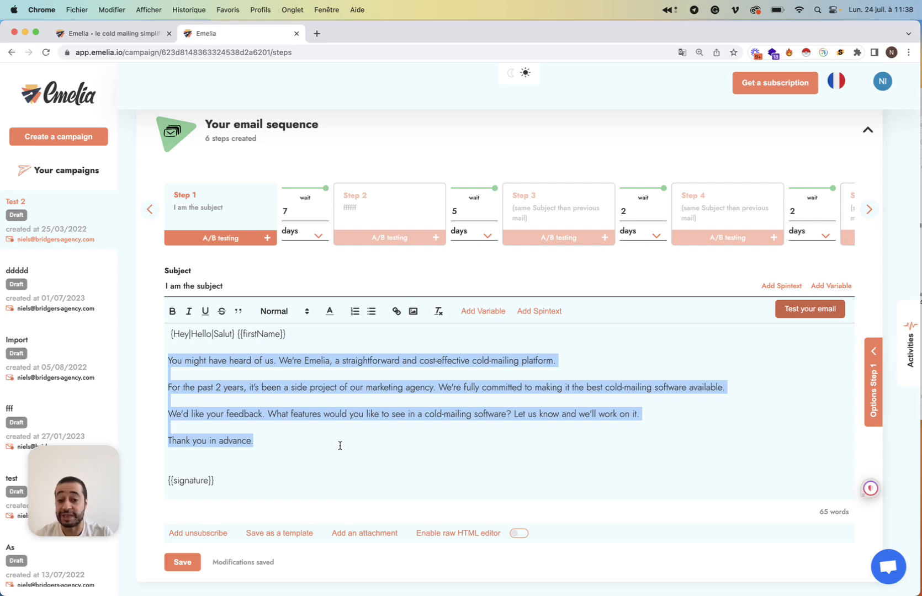
pyautogui.click(180, 562)
pyautogui.scroll(1, 464, 434)
pyautogui.scroll(5, 463, 434)
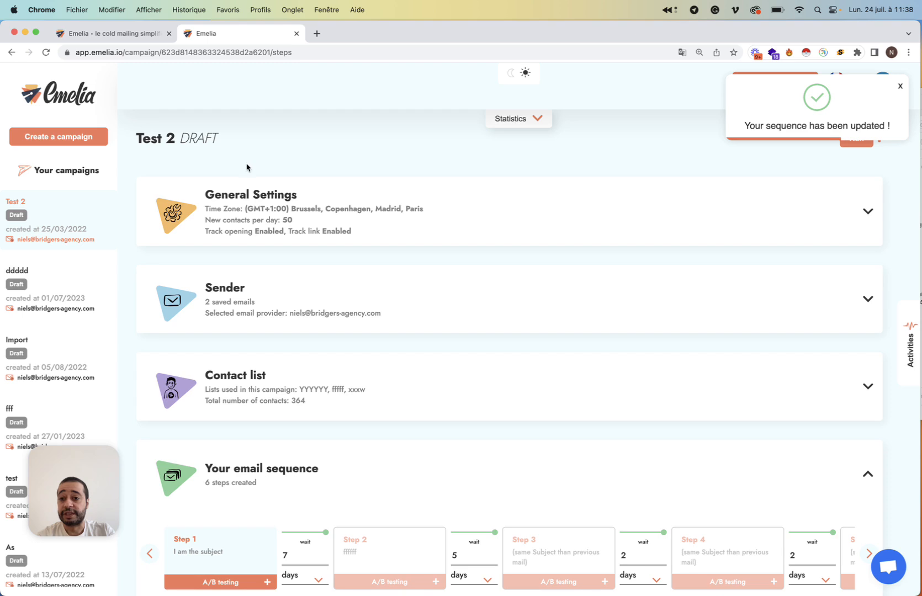
pyautogui.click(898, 86)
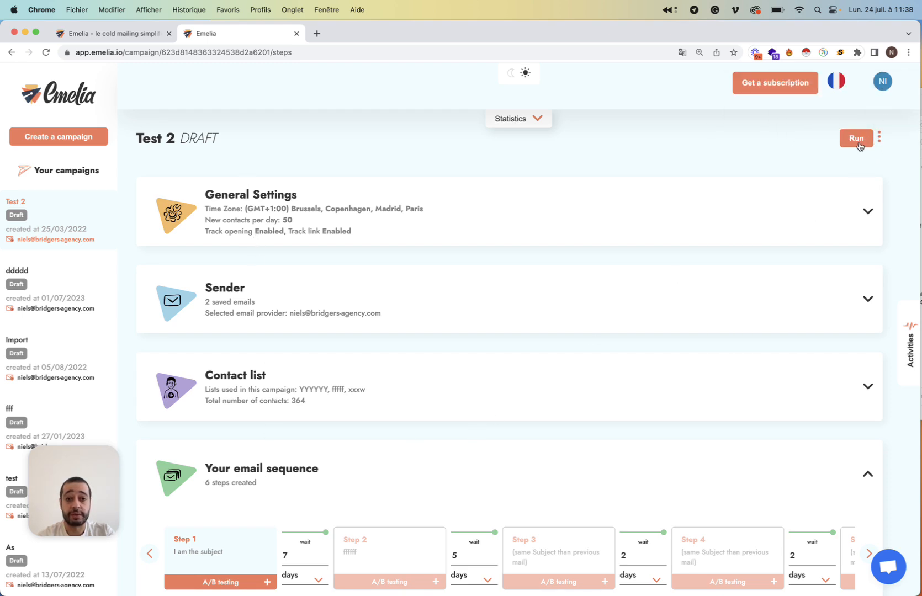
# - Show the campaign statistics, look at the activities behind the link clicks and replies, and close the activity list
pyautogui.click(515, 122)
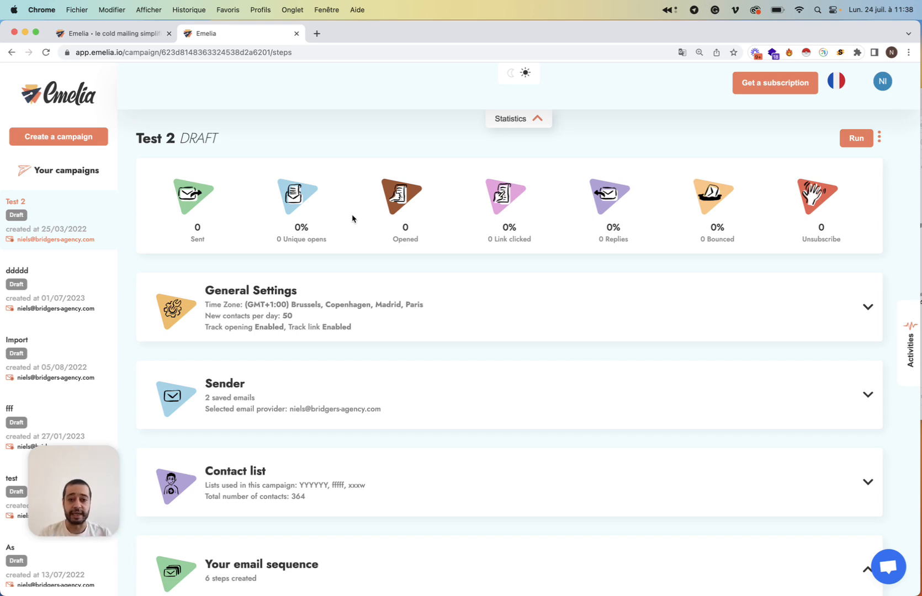
pyautogui.click(509, 204)
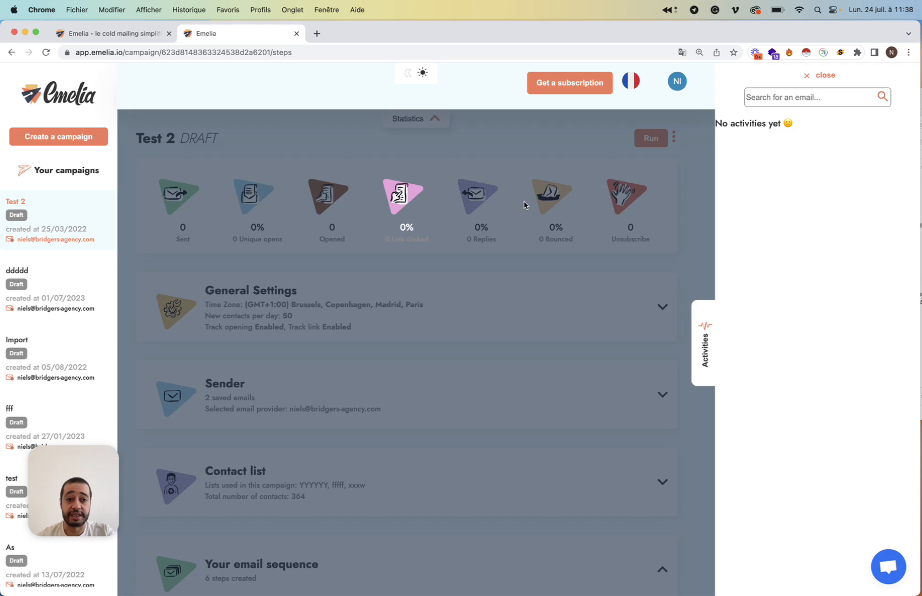
pyautogui.click(524, 202)
pyautogui.click(597, 200)
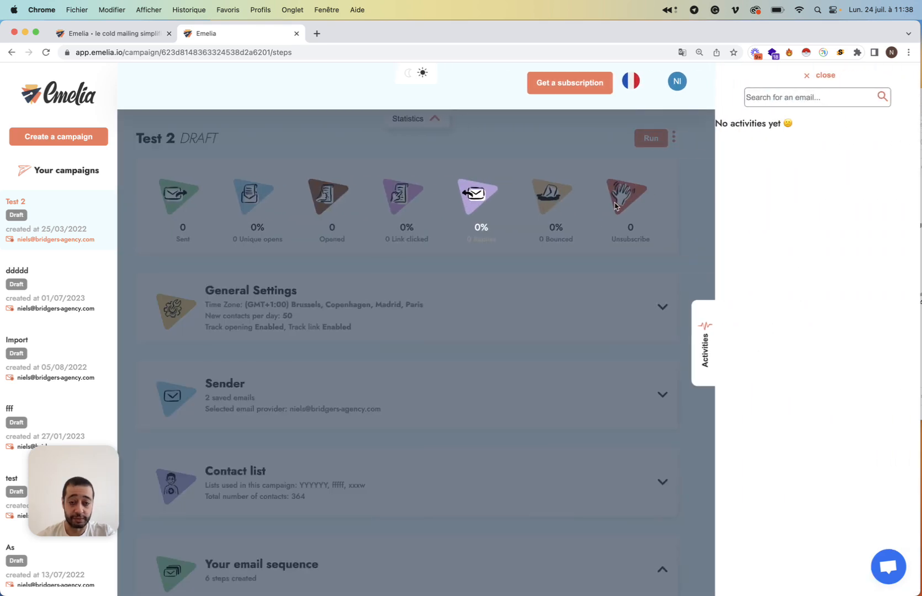
pyautogui.click(615, 206)
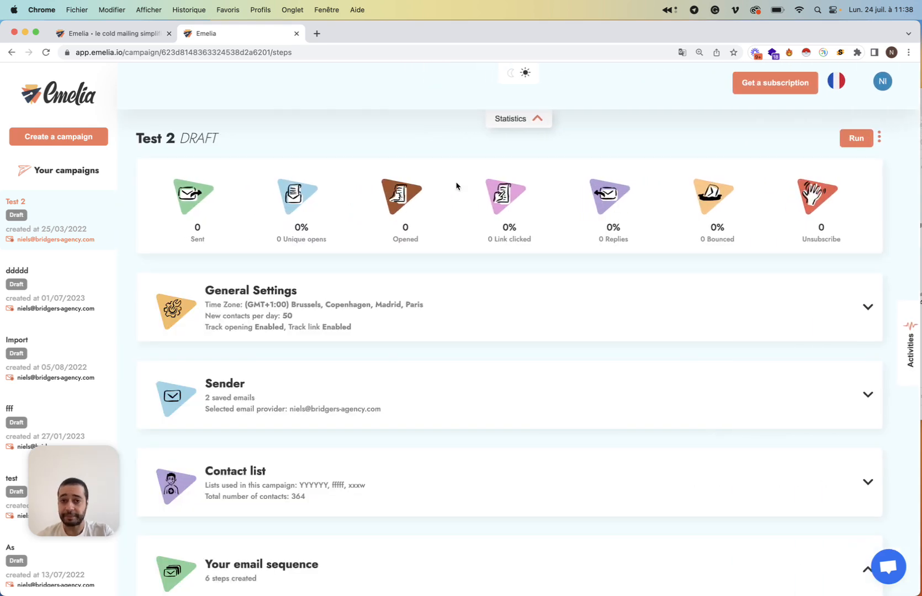
# - Switch the interface to dark mode
pyautogui.click(512, 75)
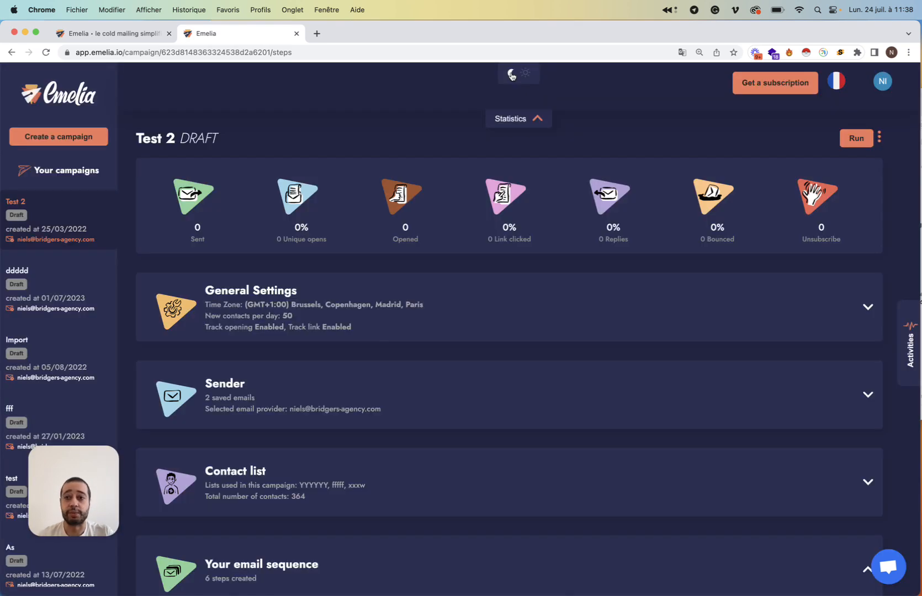